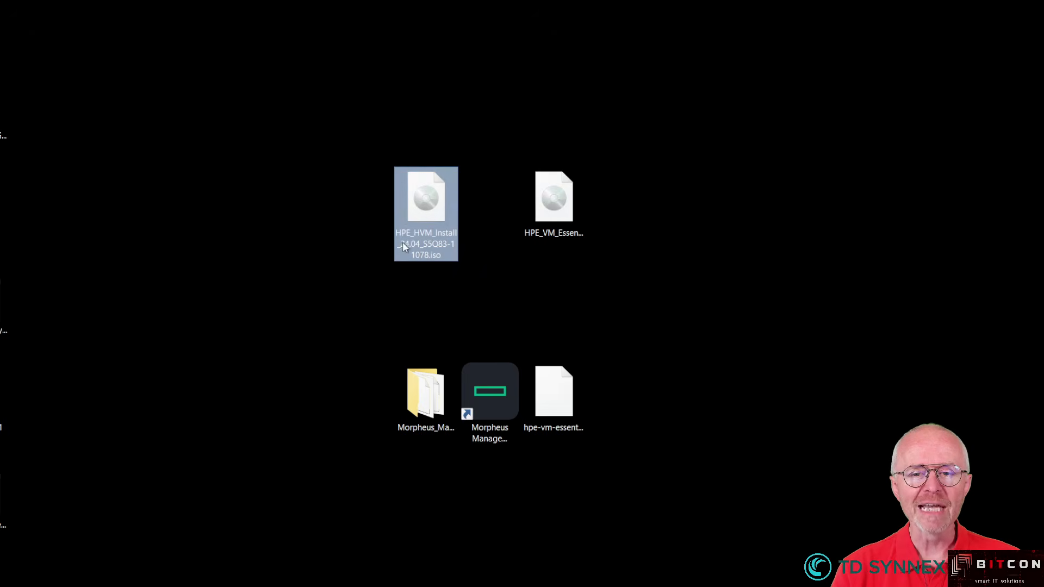
Step: Examine the full names of the HVM and VM Essentials ISO files and the Morpheus Manager installer folder on the desktop
mouse_move(421, 247)
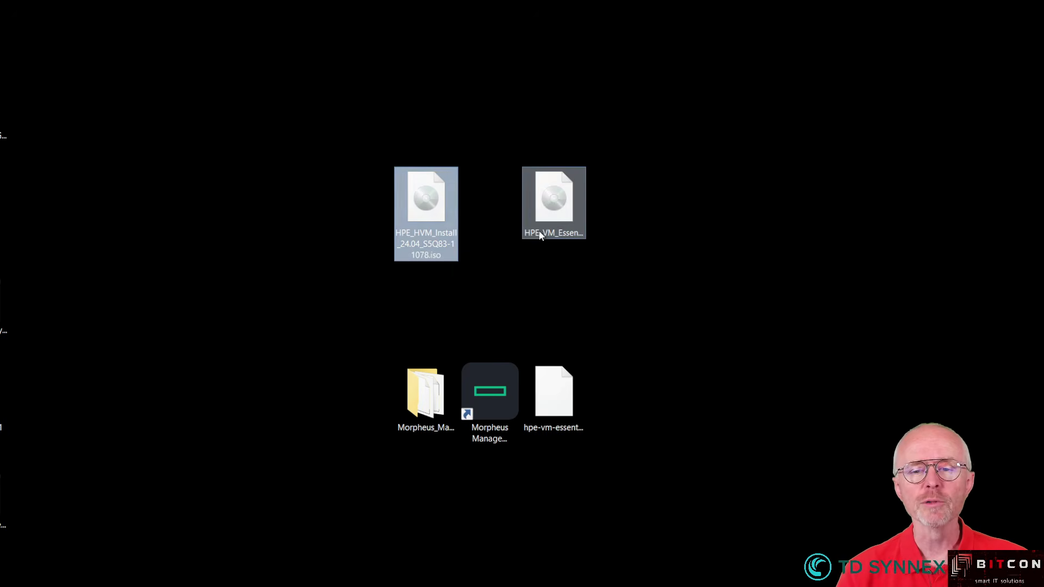
click(565, 245)
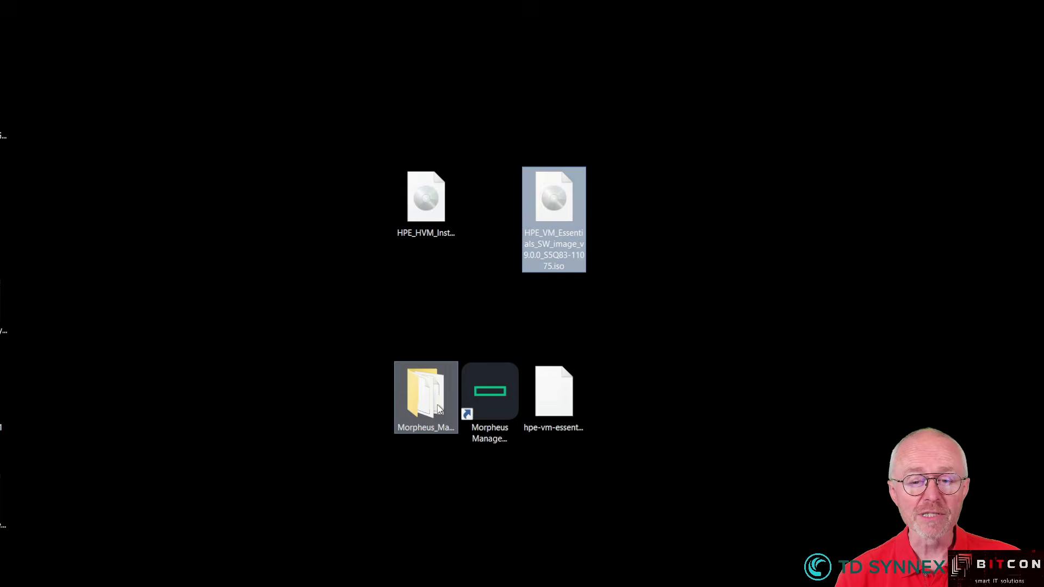
click(418, 396)
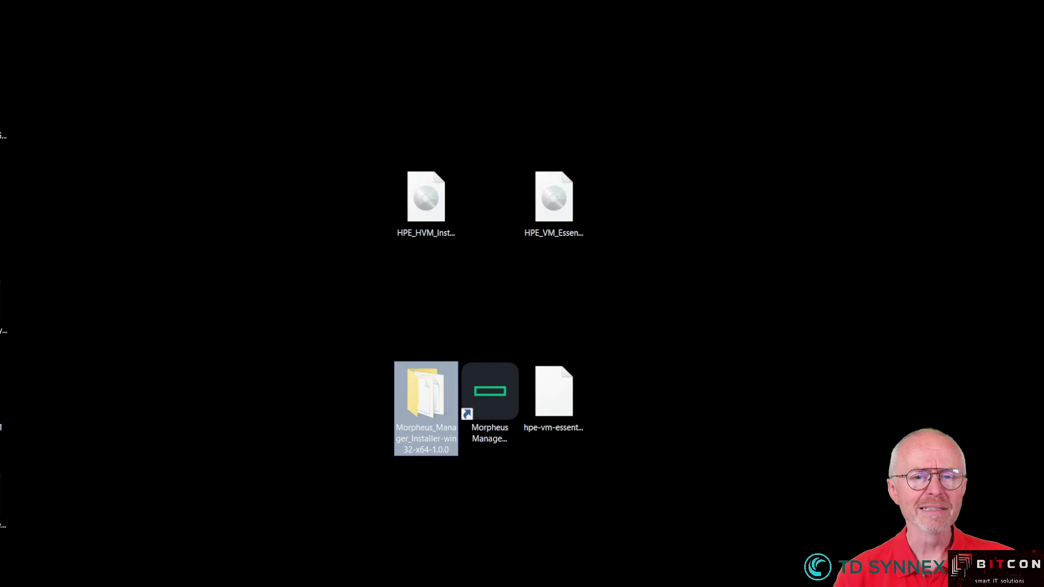
key(Escape)
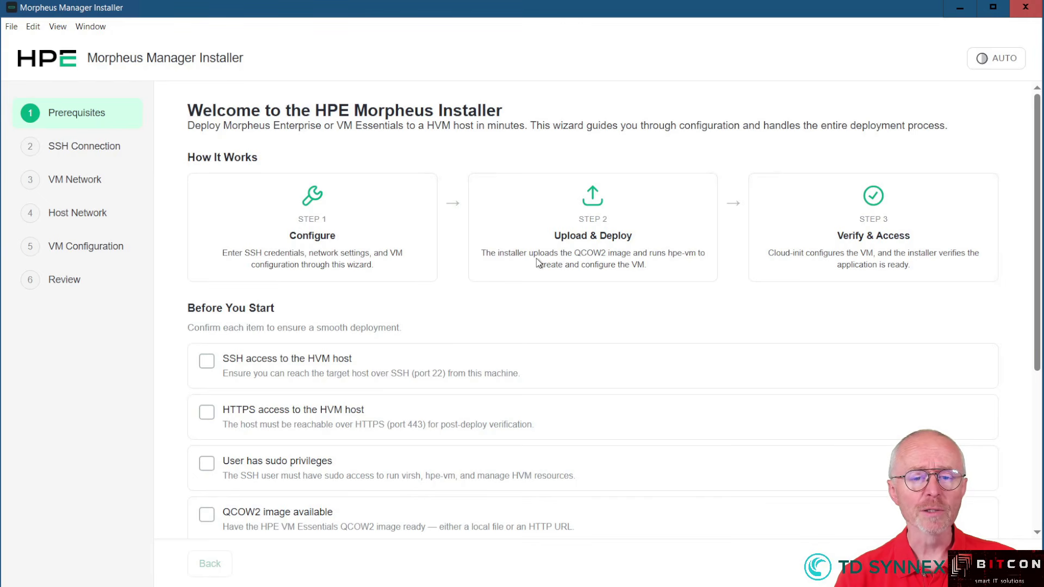
Step: Confirm all five prerequisites: SSH access, HTTPS access, sudo privileges, QCOW2 image and network configuration details
scroll(538, 264, down, 1)
scroll(538, 264, down, 1)
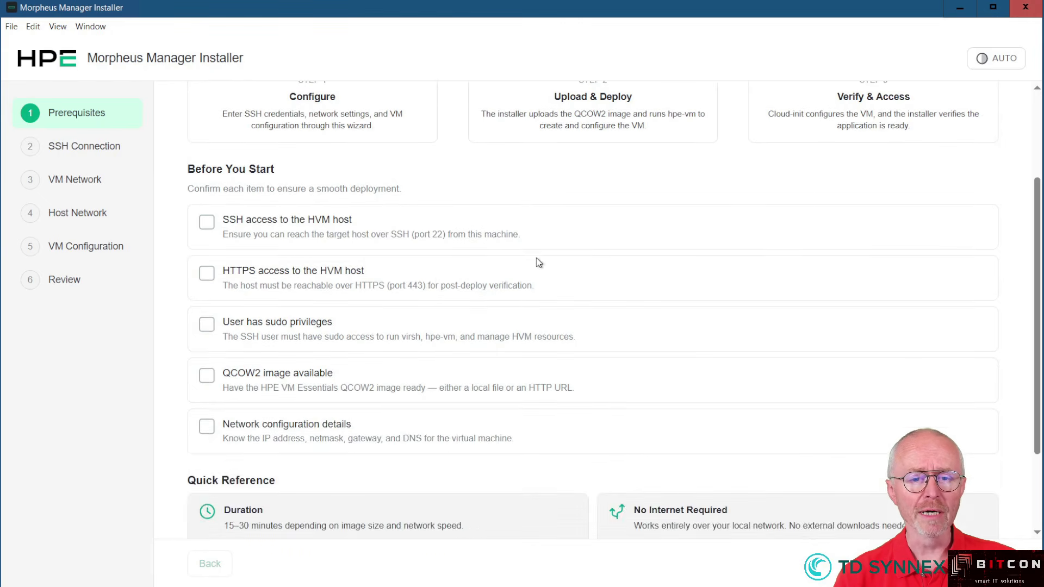
click(208, 231)
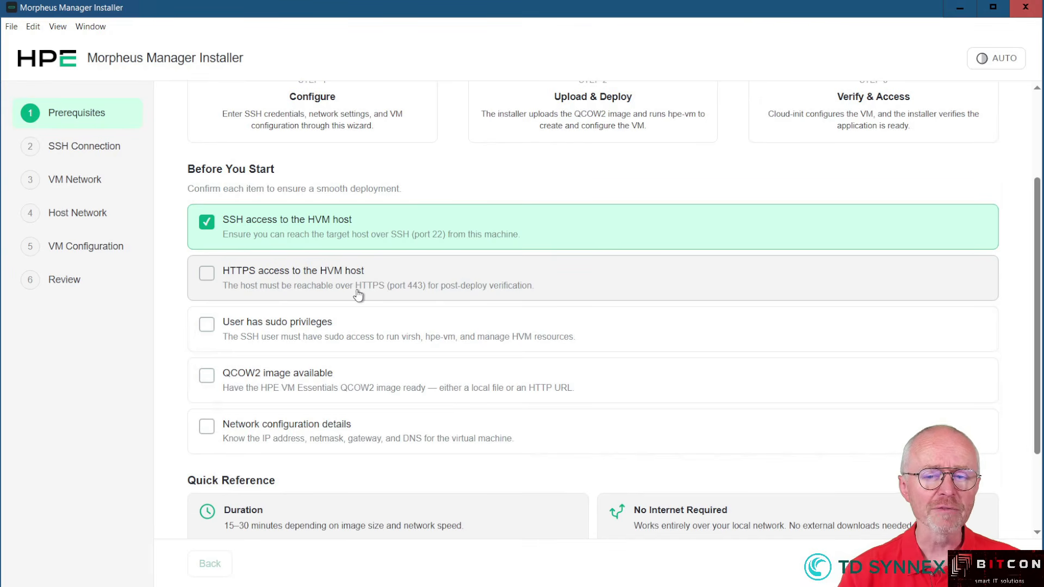
click(207, 276)
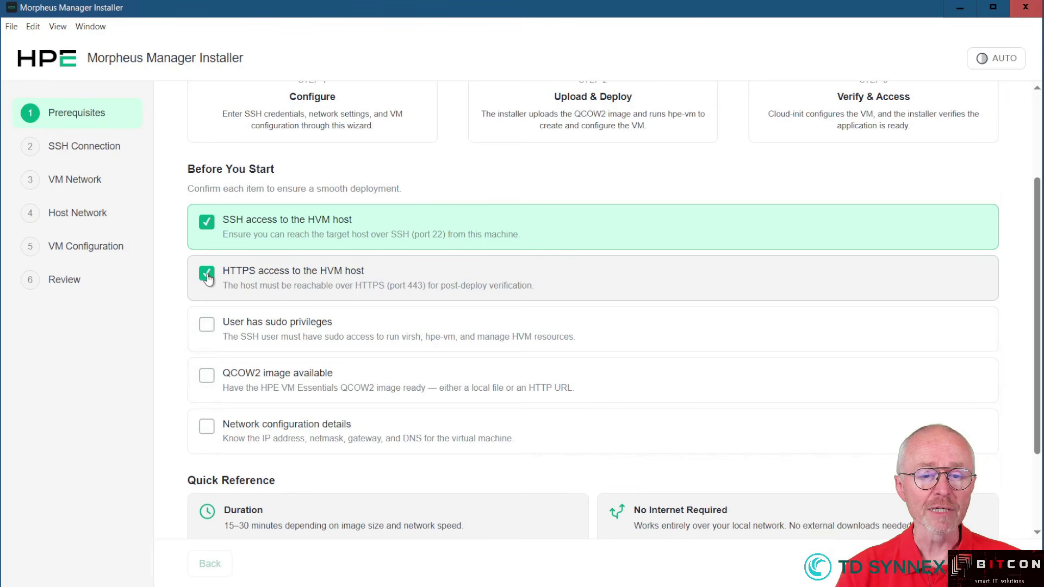
click(207, 326)
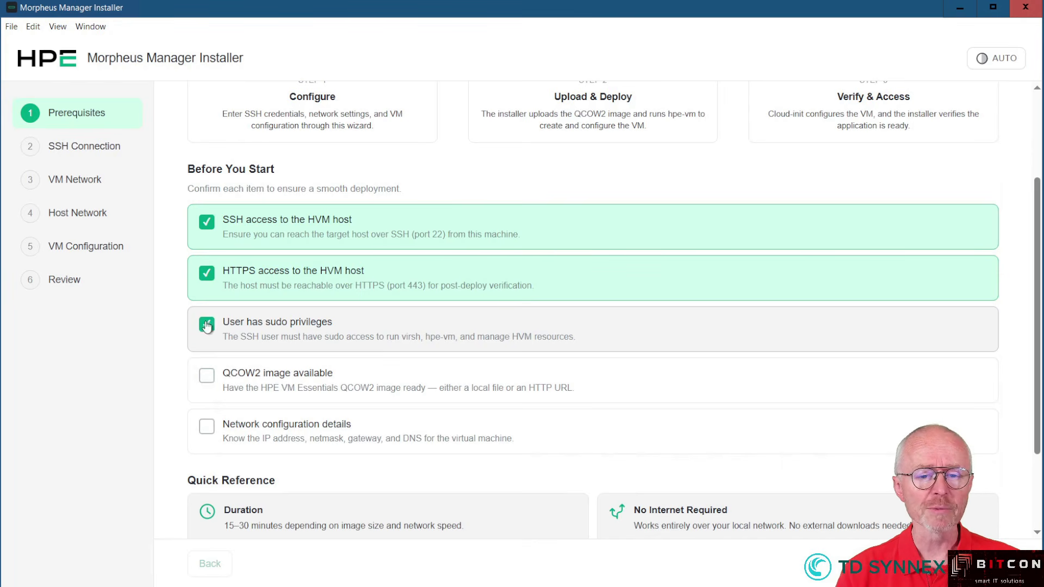
click(207, 375)
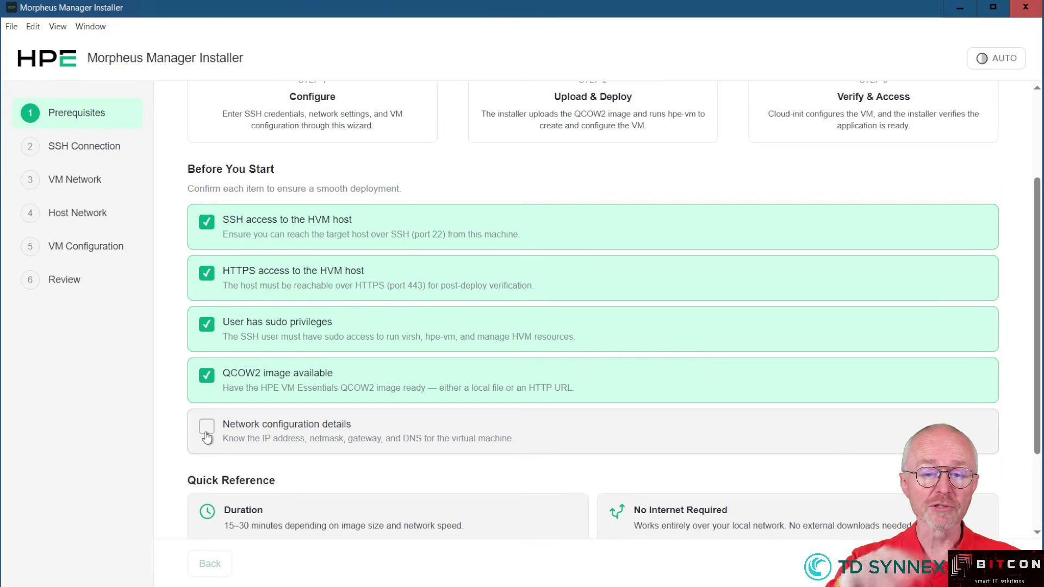
click(207, 428)
scroll(412, 405, down, 2)
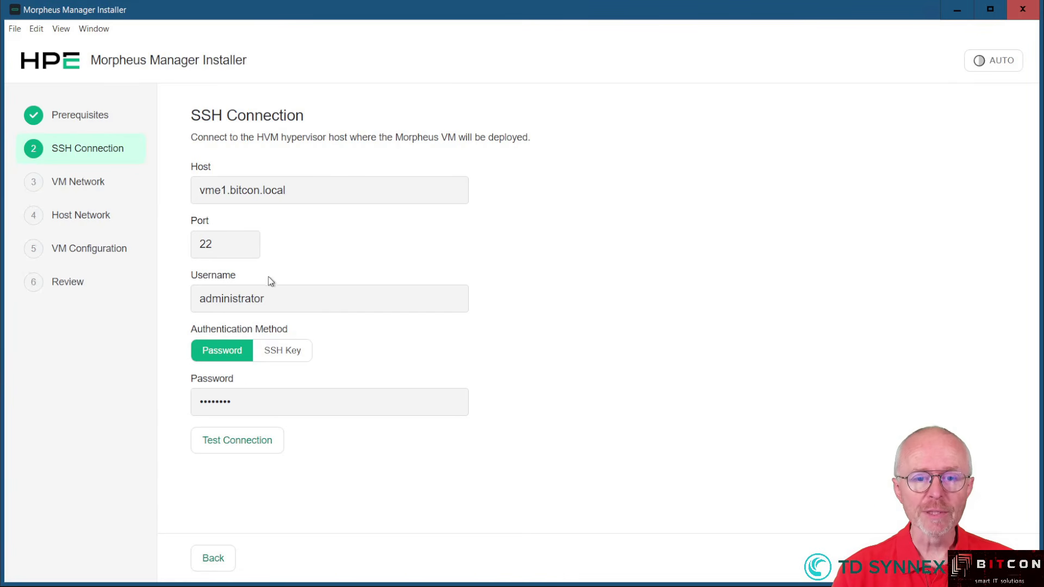
Step: Test the SSH connection to vme1.bitcon.local and continue to the VM network settings
click(251, 446)
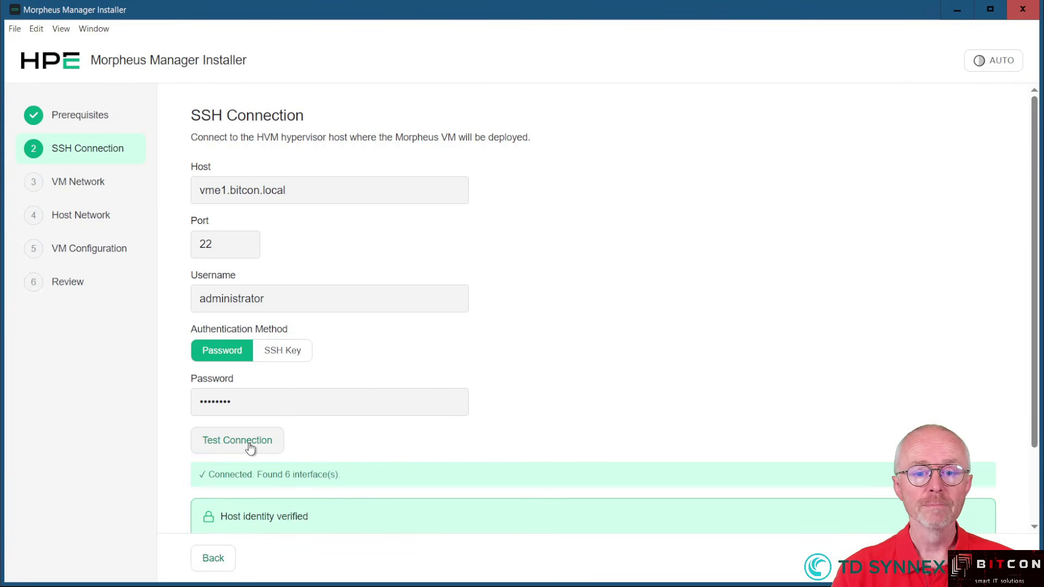
scroll(341, 454, down, 2)
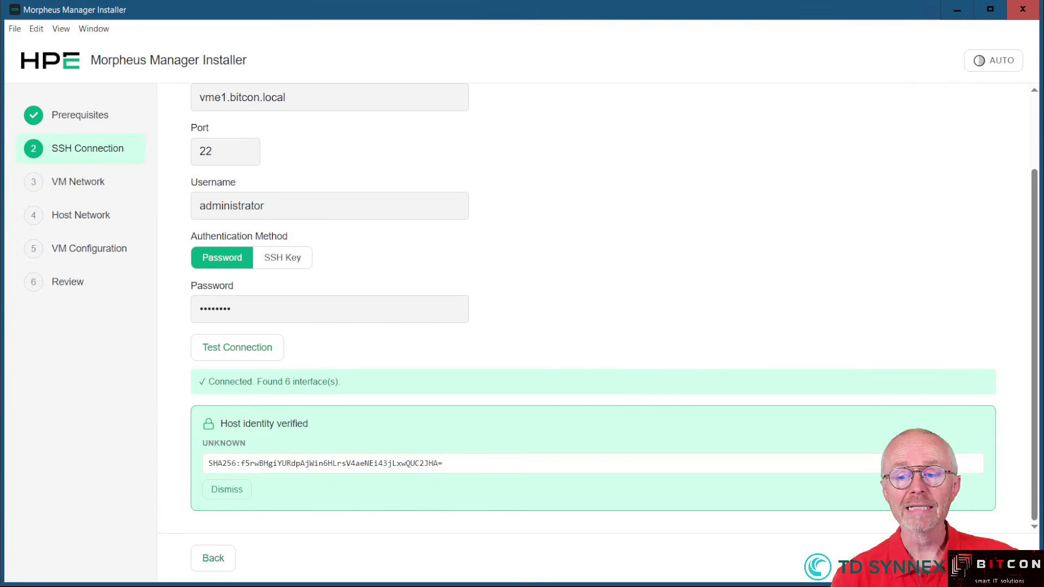
click(973, 558)
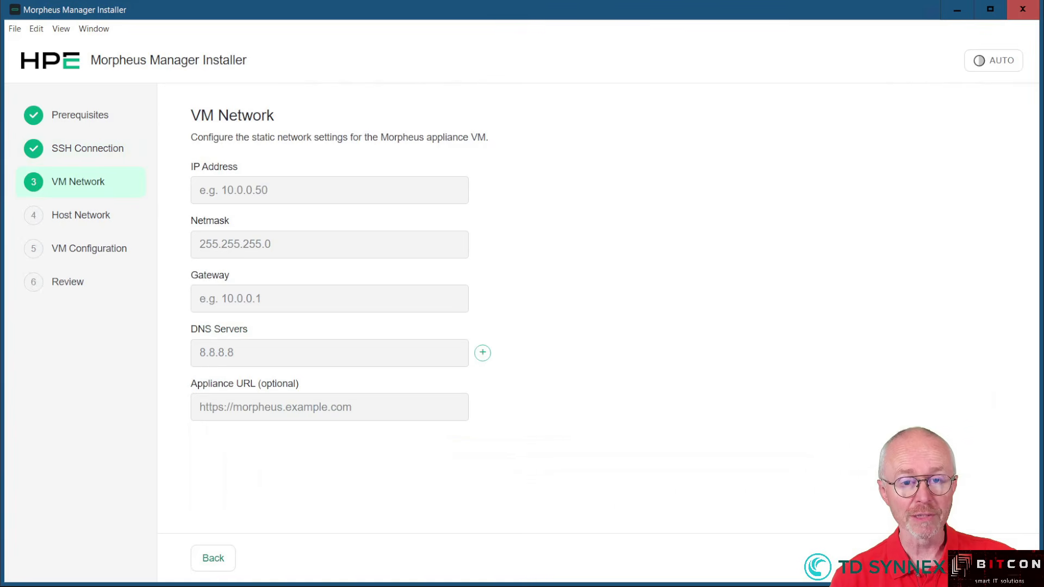
click(302, 197)
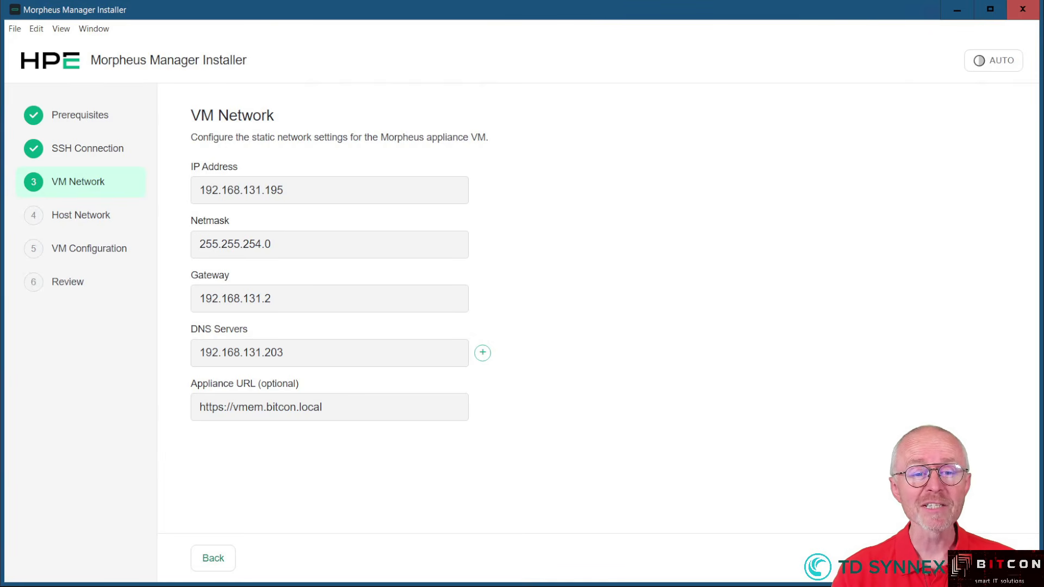
click(985, 558)
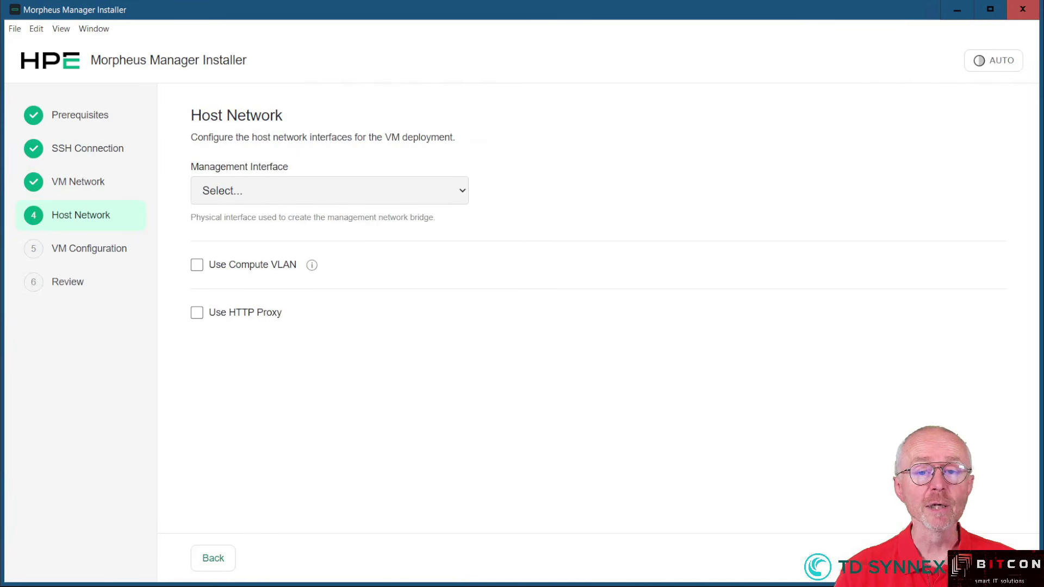
Step: Set the host's management interface to bond0, leave compute VLAN and HTTP proxy off, and continue to the VM configuration
click(240, 193)
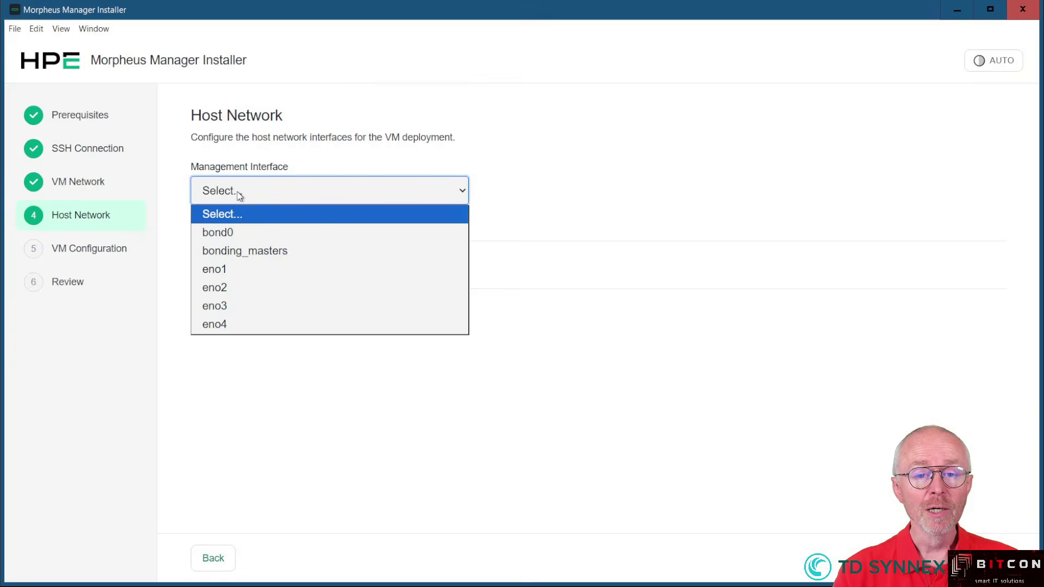
click(224, 234)
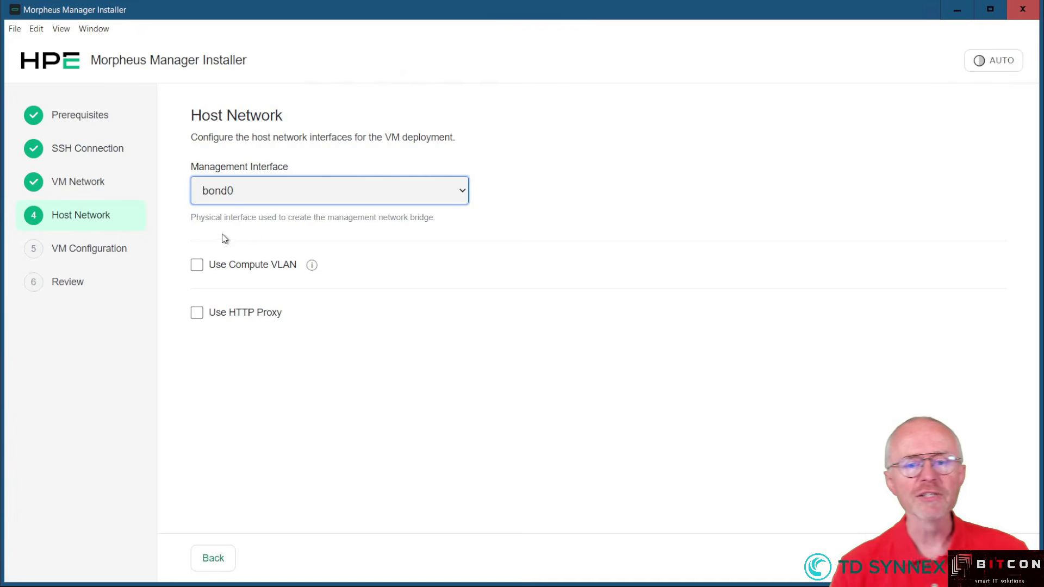
mouse_move(311, 266)
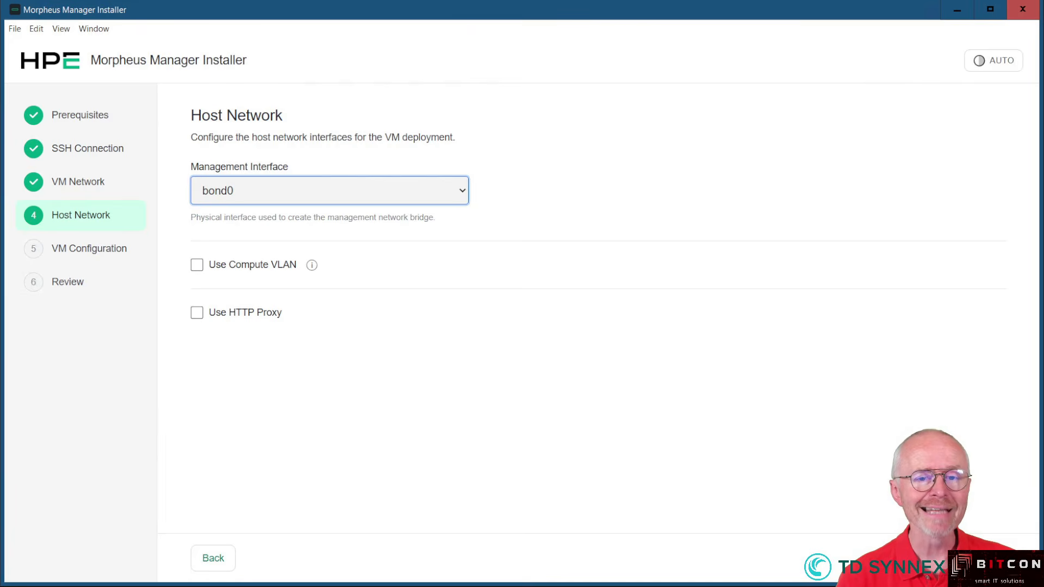
click(984, 558)
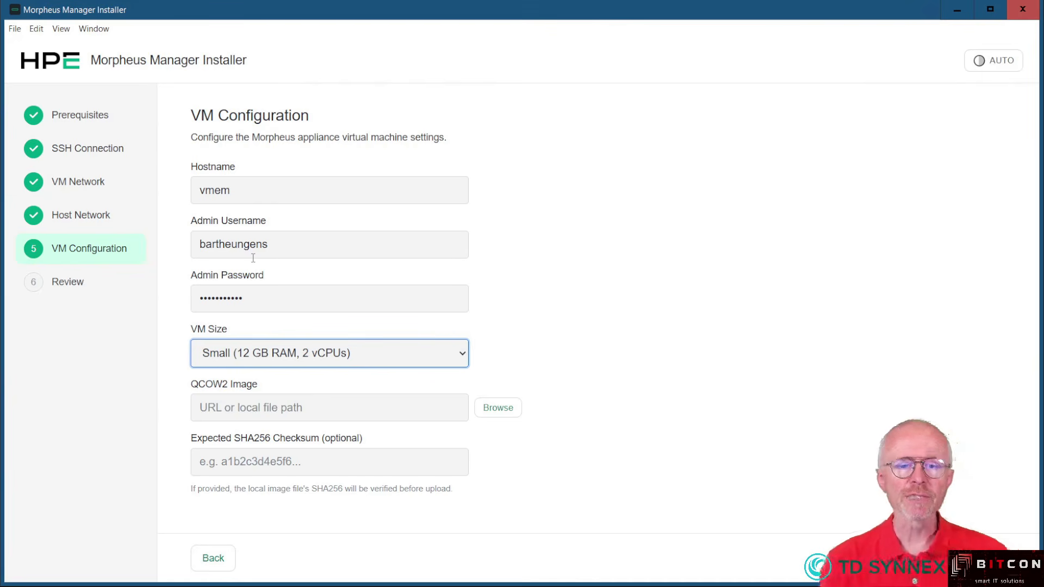
Step: Set the VM size to Medium (16 GB RAM, 4 vCPUs), load hpe-vm-essentials-9.0.0-1.qcow2.gz as the QCOW2 image, and continue to the review
click(230, 354)
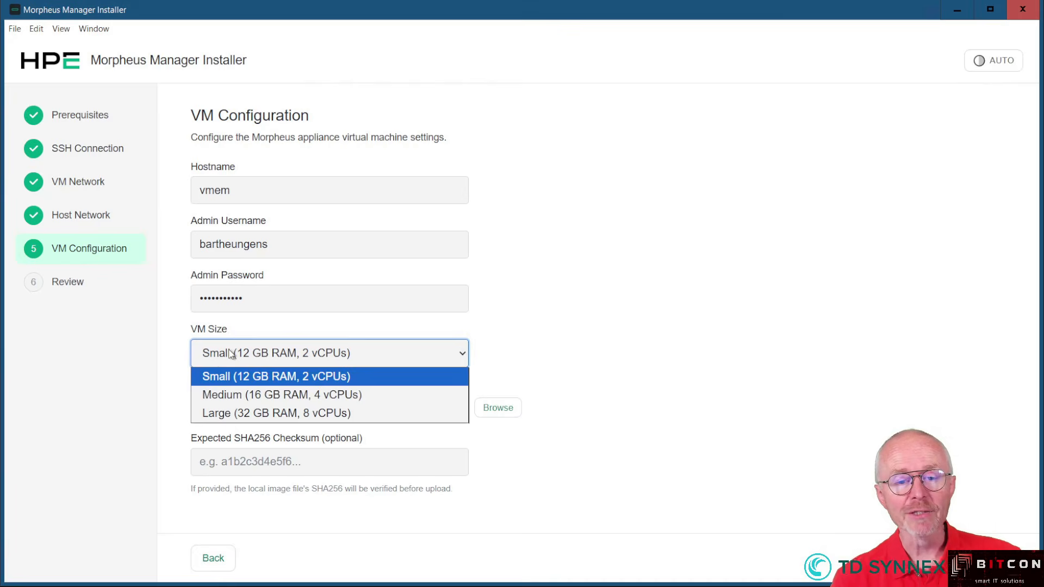
click(243, 403)
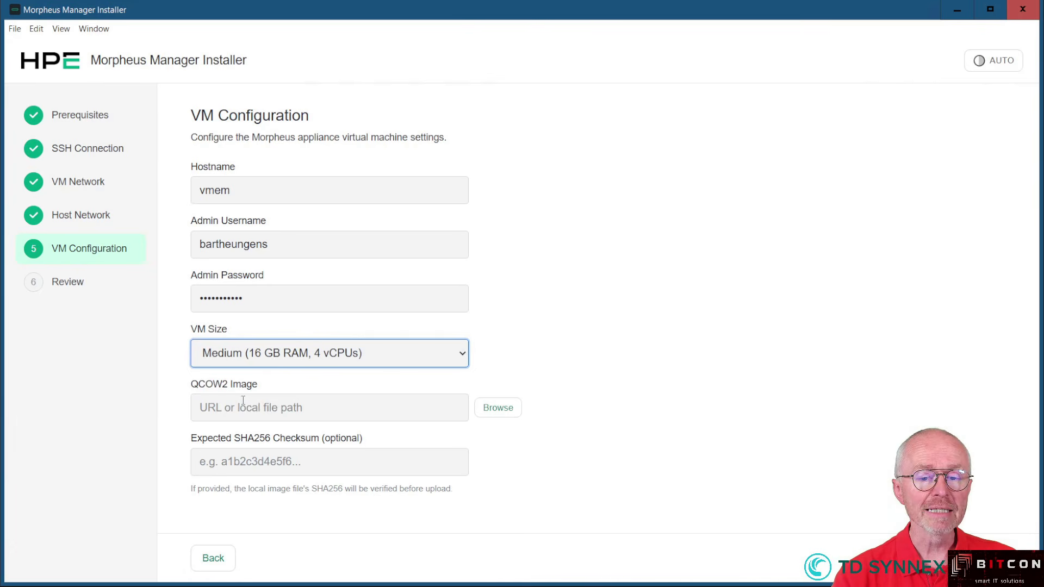
click(494, 416)
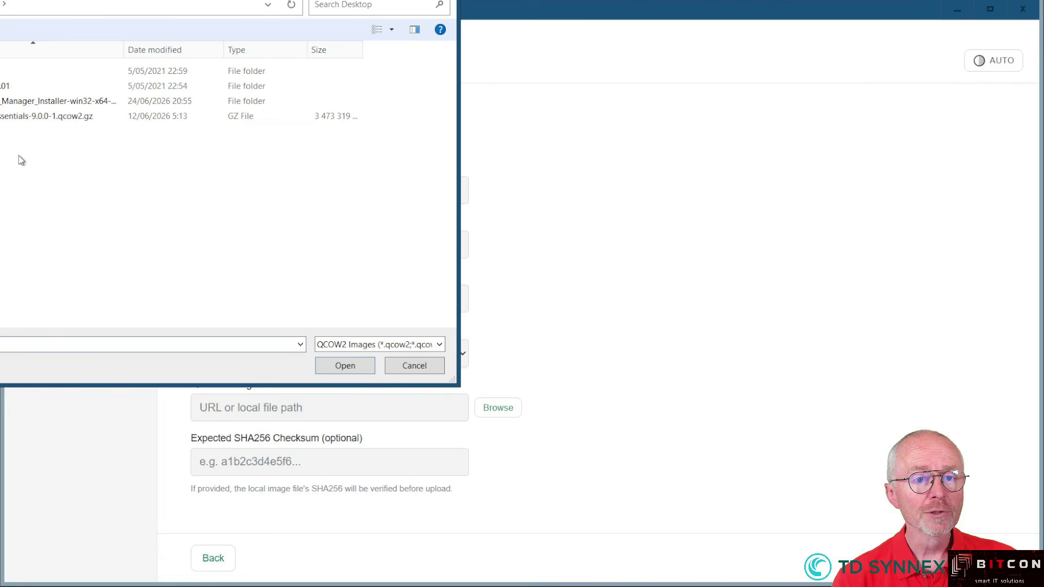
click(15, 120)
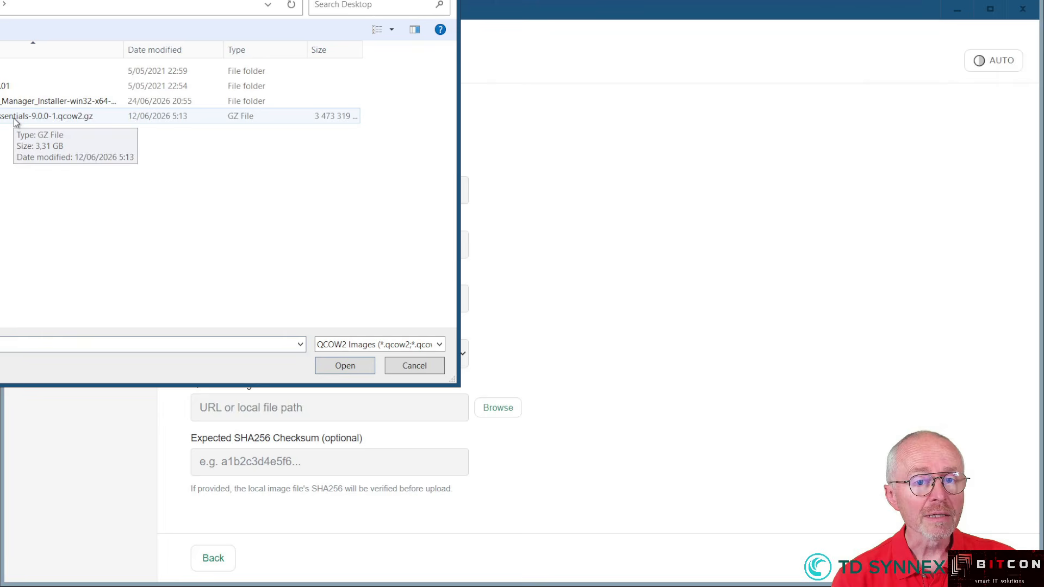
click(15, 119)
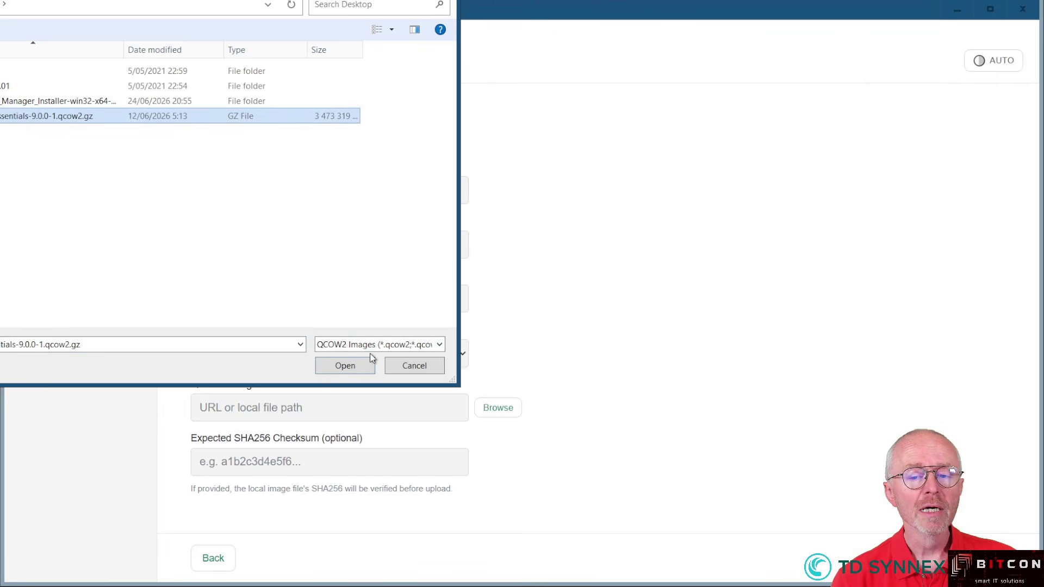
click(357, 366)
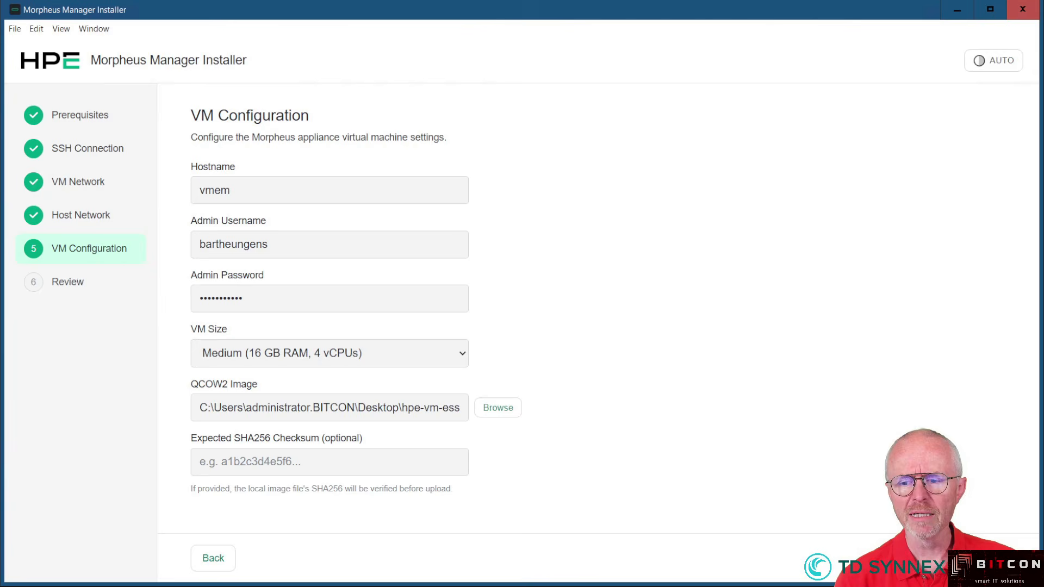
click(982, 559)
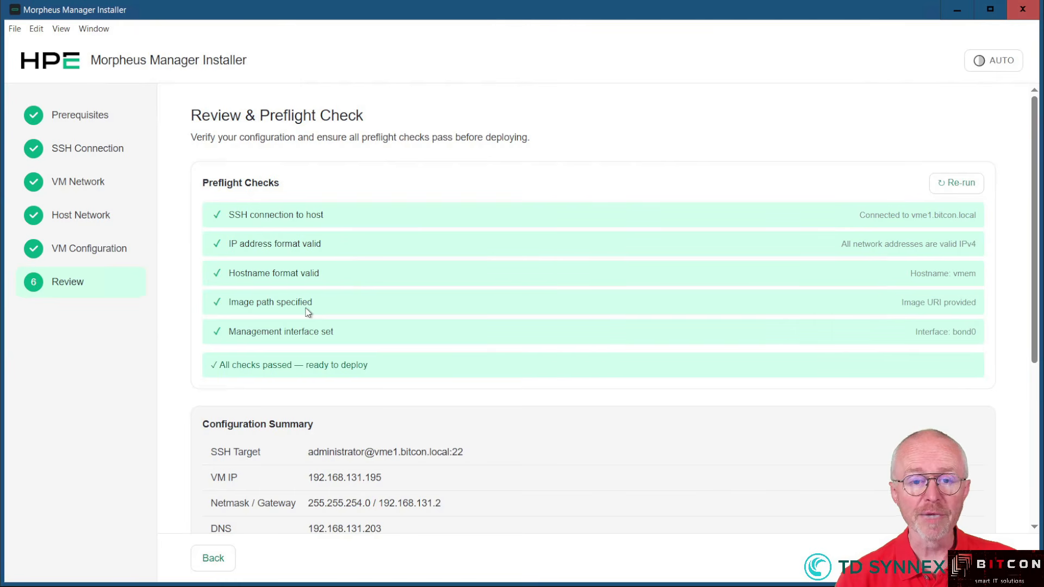
Step: Check the preflight results and configuration summary, and start deploying the Morpheus VM
scroll(336, 291, down, 3)
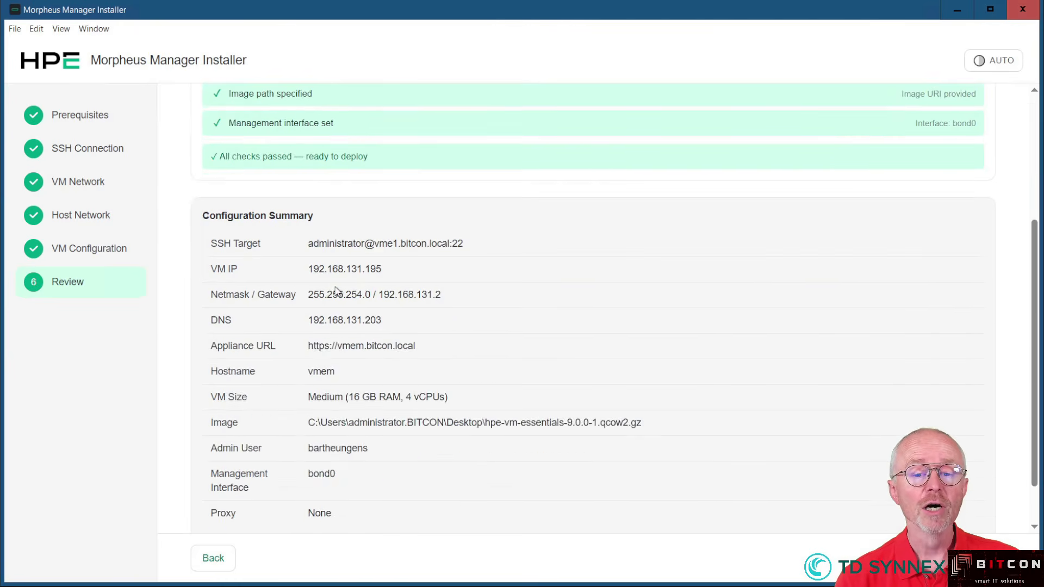
scroll(335, 291, down, 1)
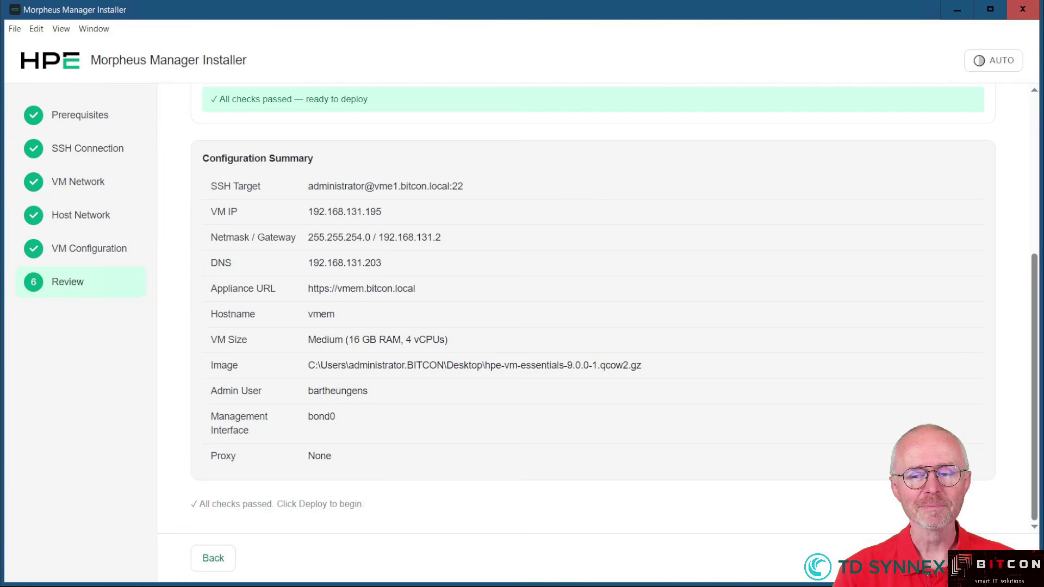
click(967, 559)
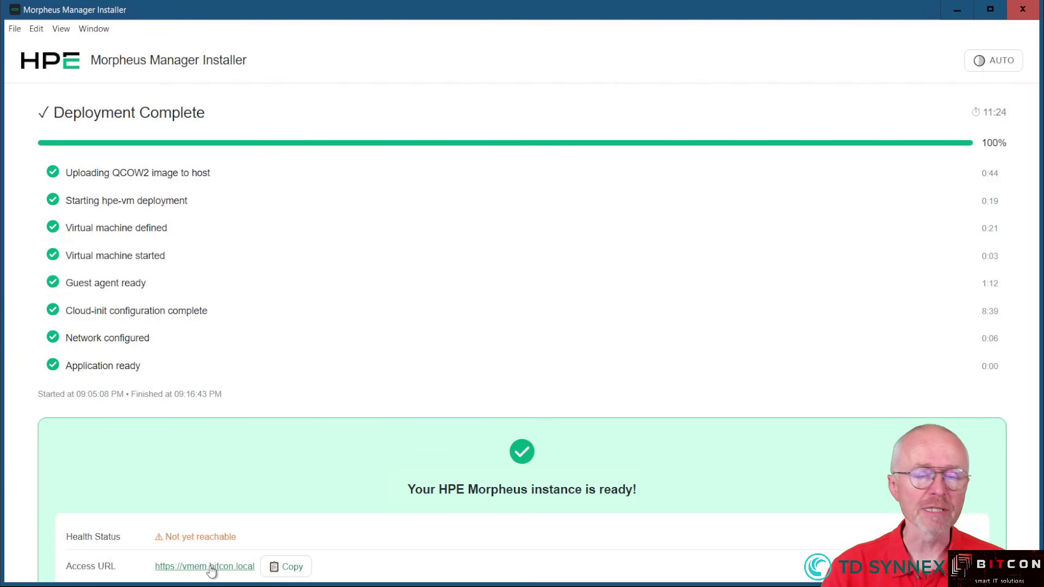
click(286, 571)
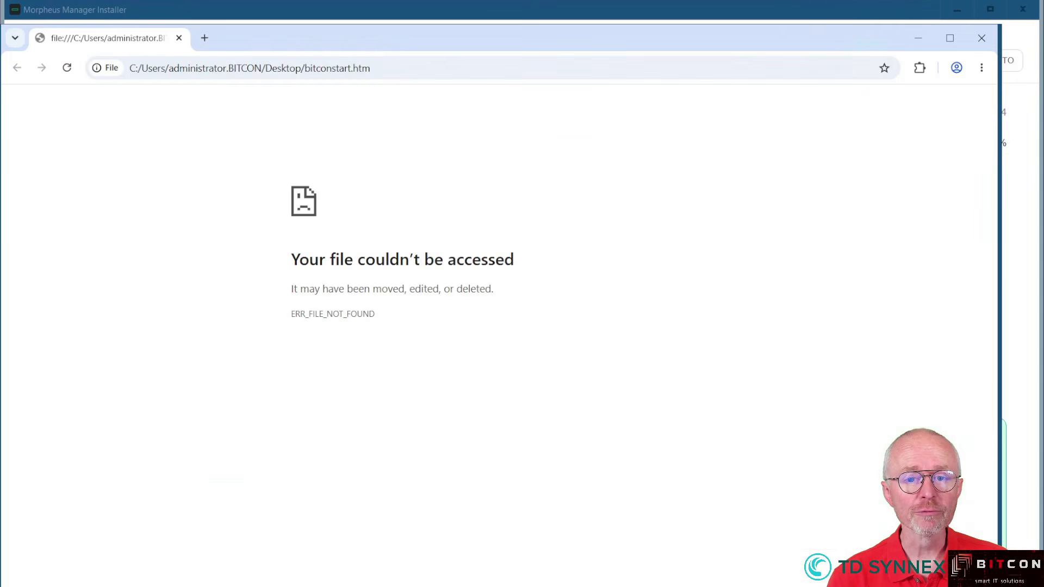
click(217, 70)
key(ctrl+v)
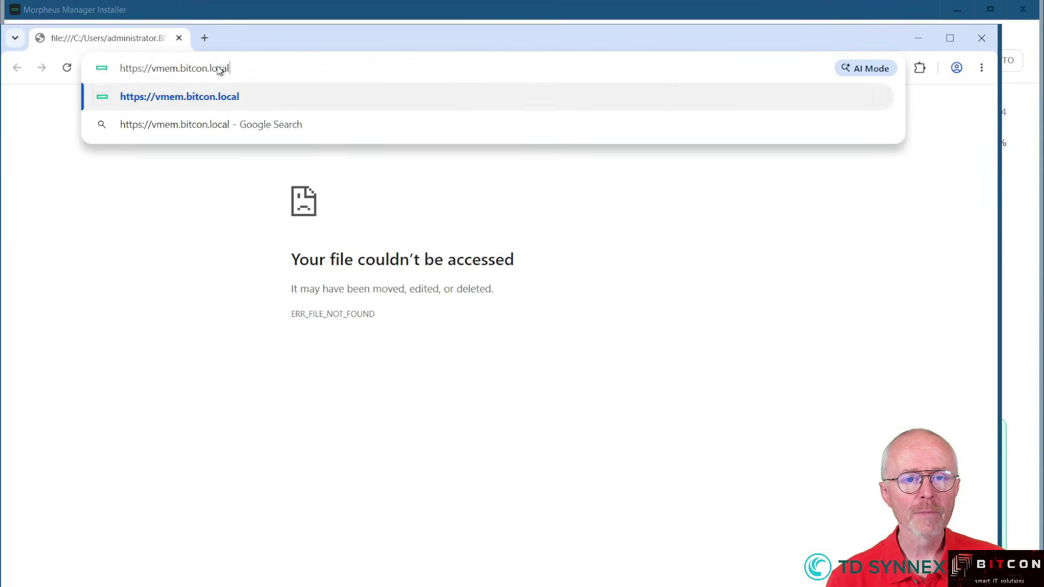
key(Return)
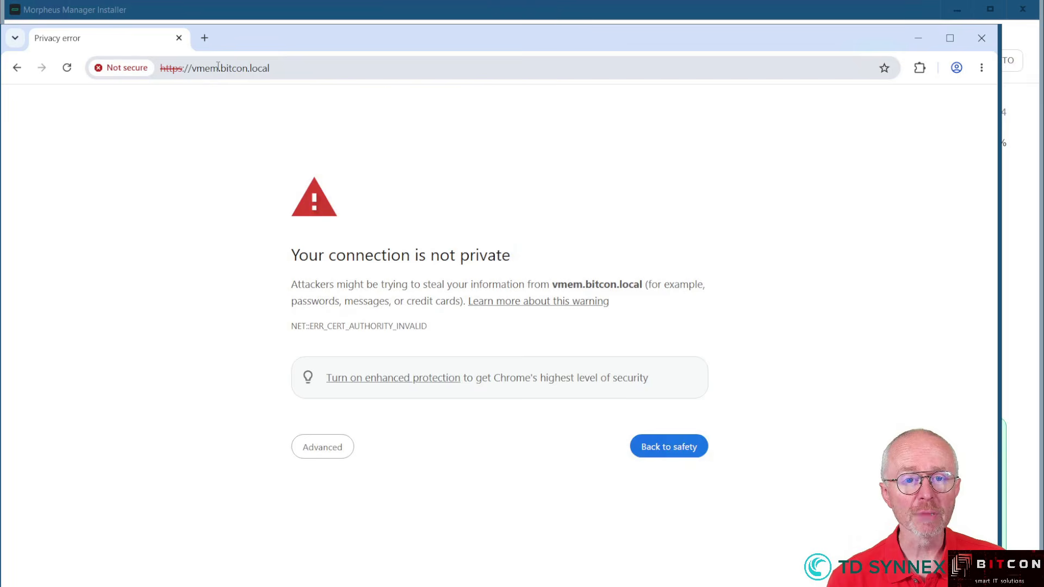
Step: Proceed to vmem.bitcon.local despite the certificate warning and make the browser window smaller
click(322, 451)
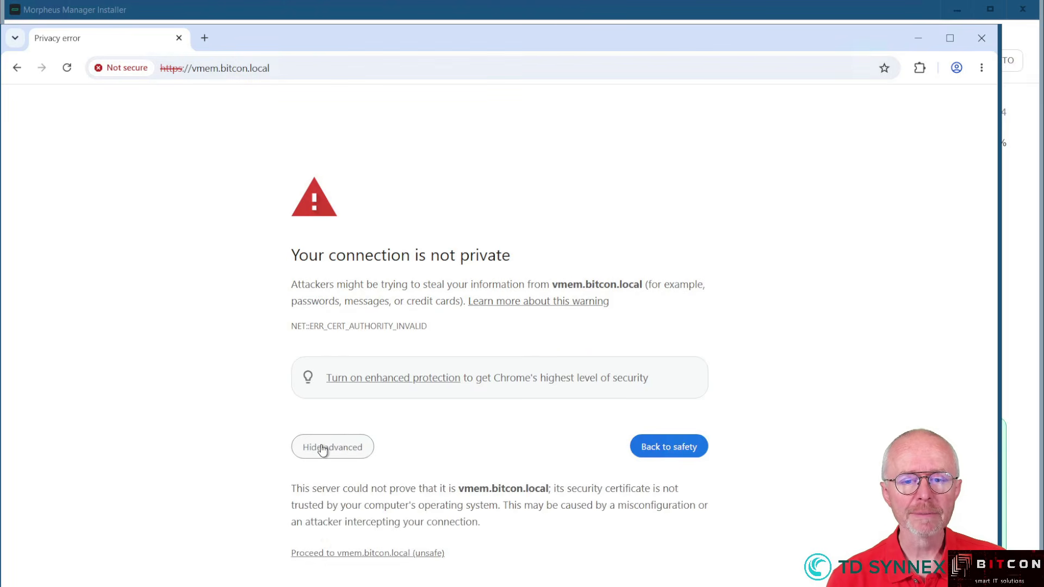
click(324, 554)
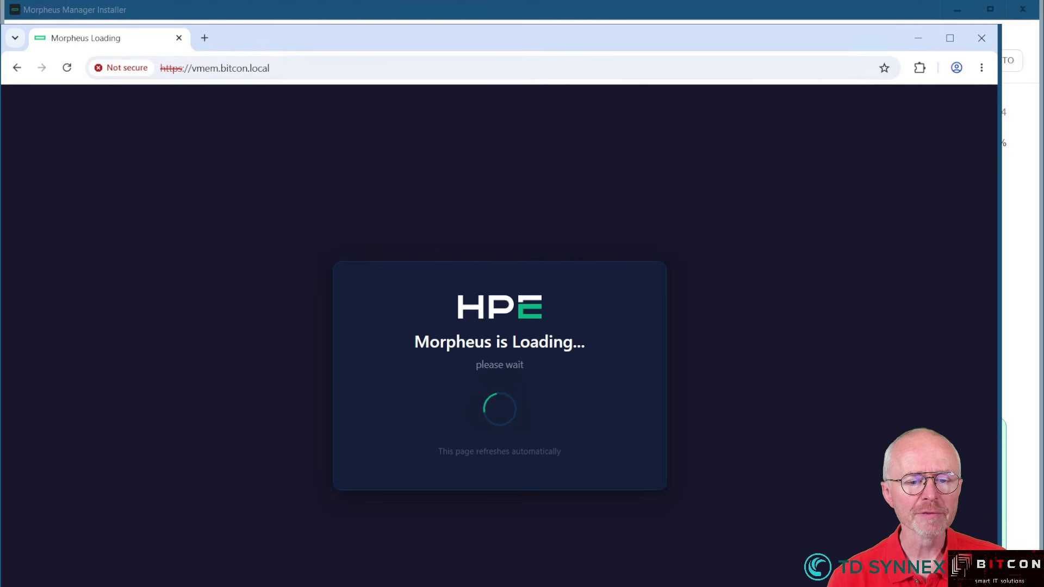
drag(2, 585, 44, 559)
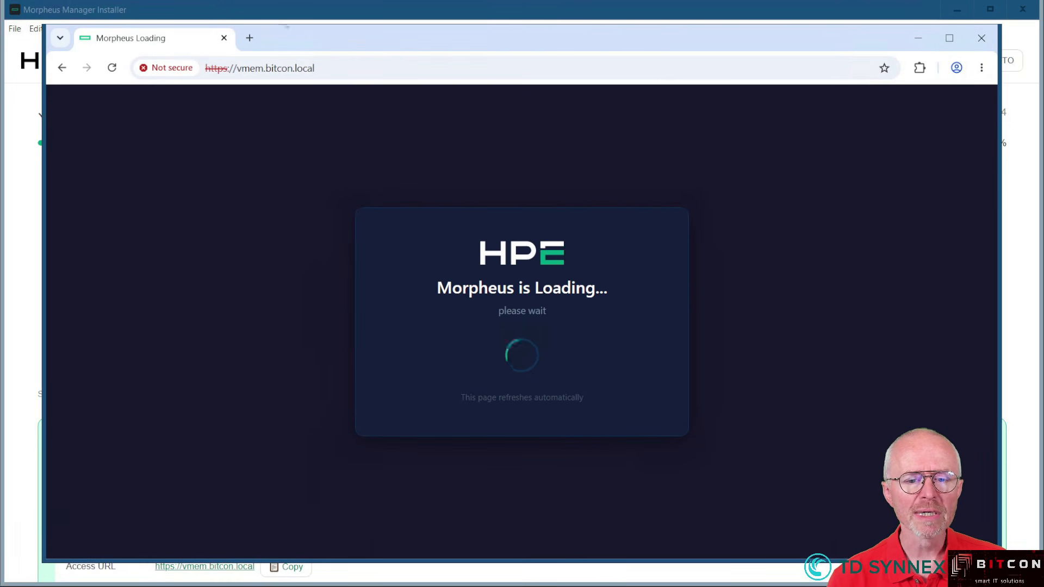
Step: Move the browser window up, reduce its height, and retry loading Morpheus after the timeout
drag(376, 38, 365, 25)
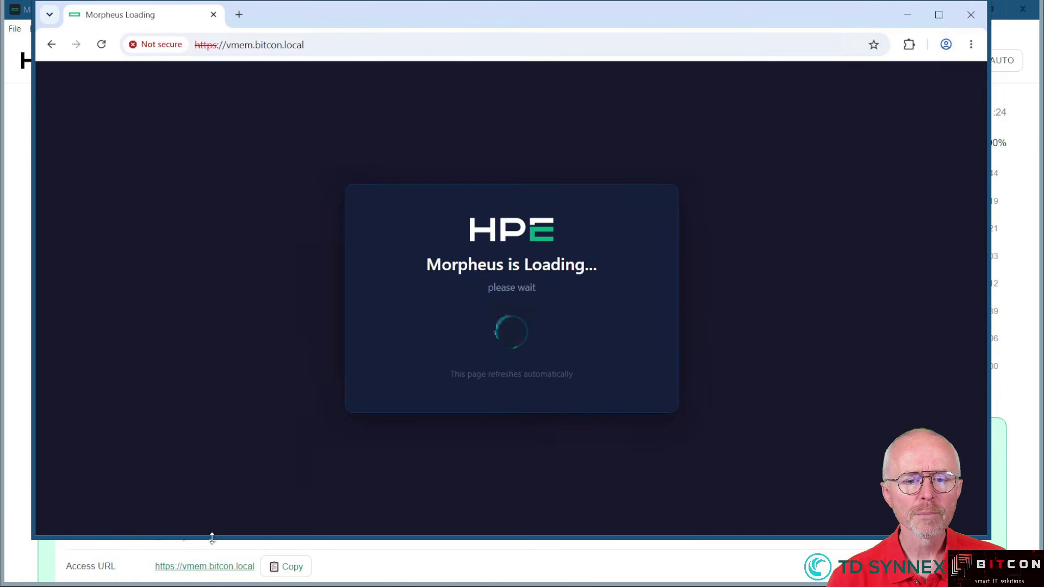
drag(212, 537, 215, 518)
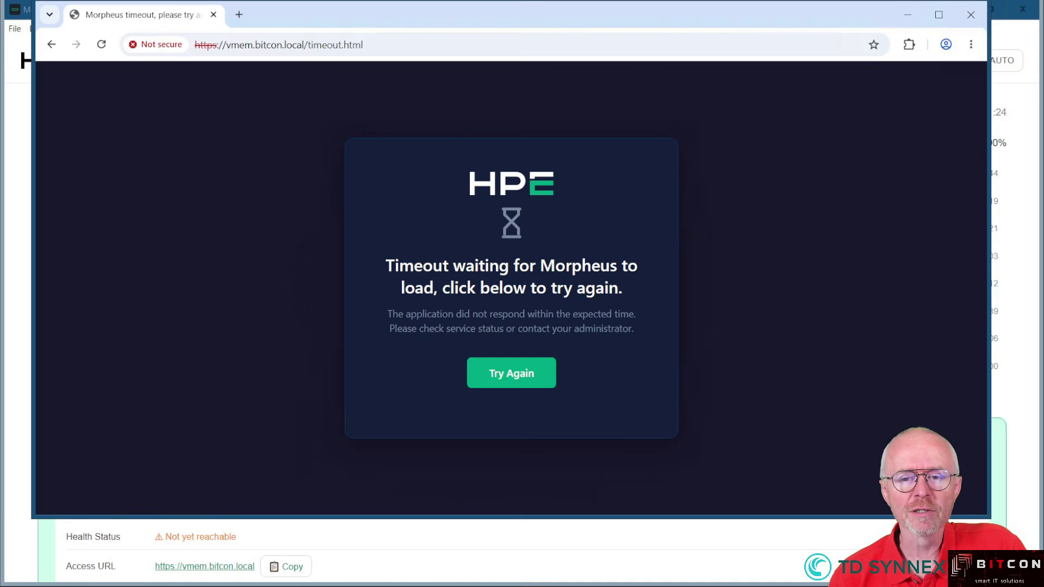
click(517, 375)
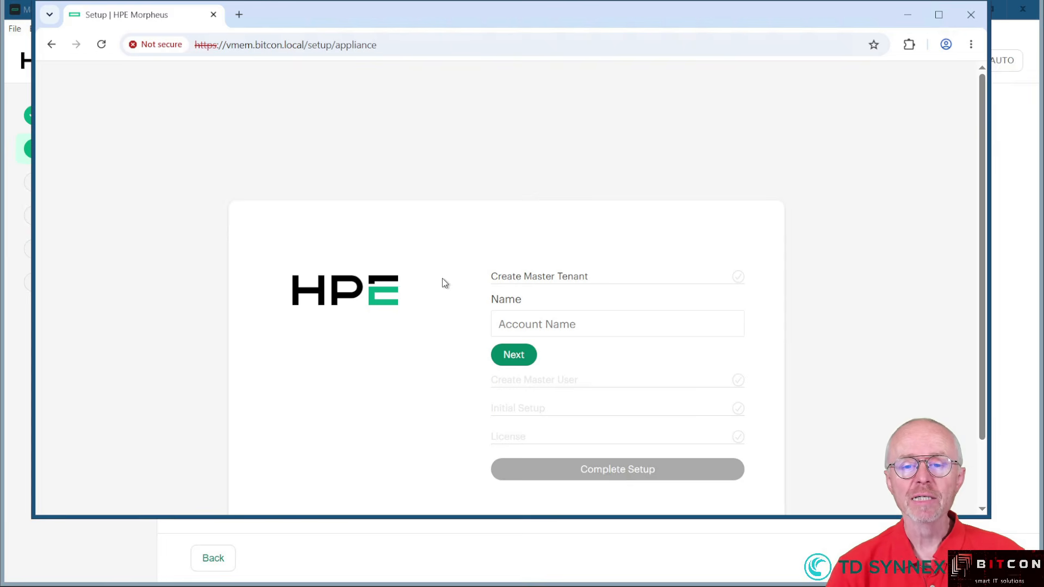
Step: Name the master tenant Bitcon and continue to the master user setup
scroll(572, 322, down, 1)
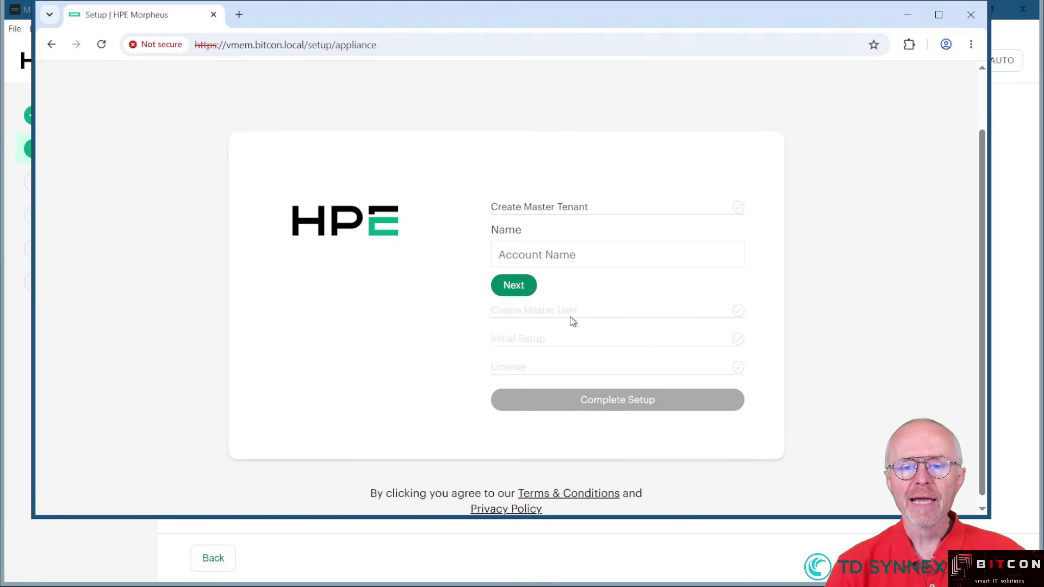
click(536, 254)
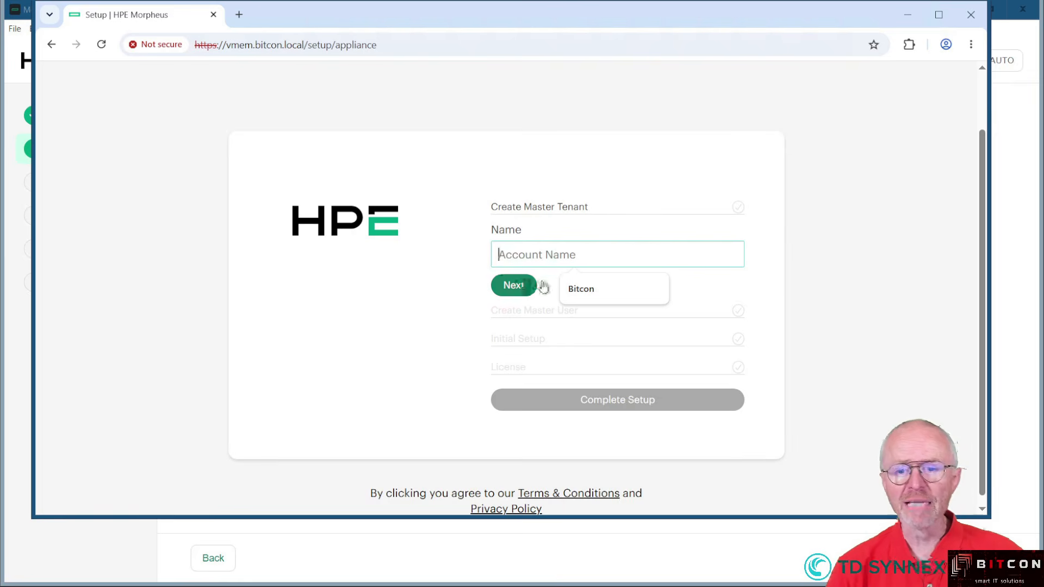
click(581, 293)
click(530, 283)
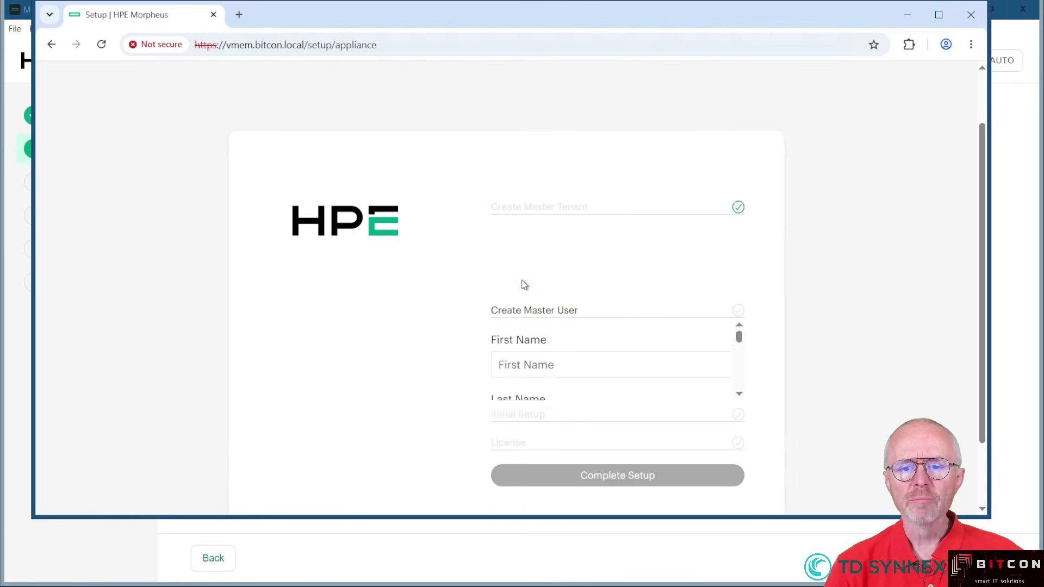
Step: Fill in the master user's first name, last name, username and e-mail address
click(530, 298)
click(579, 325)
click(522, 343)
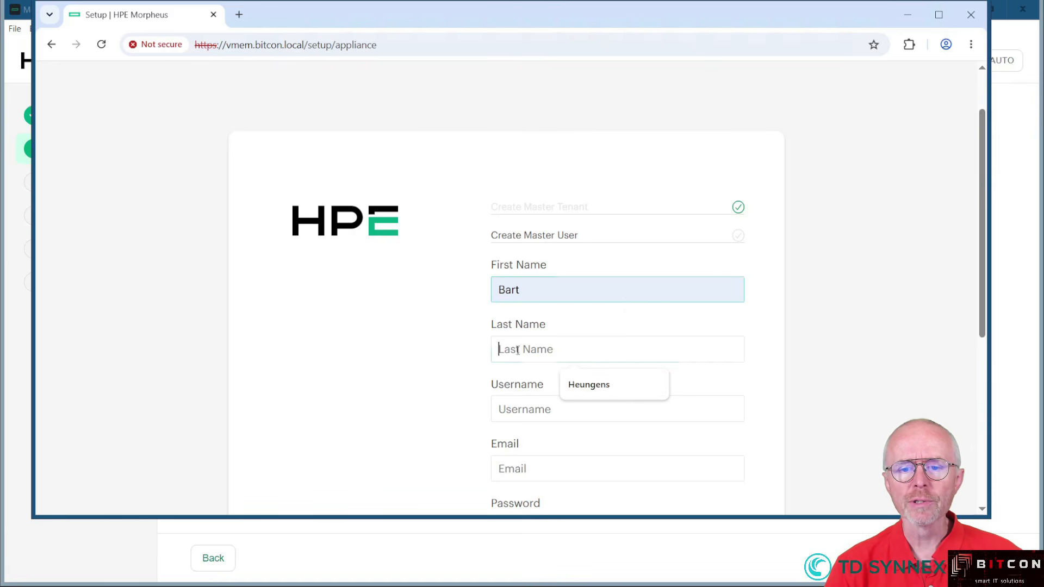
click(592, 386)
scroll(540, 375, down, 3)
click(531, 269)
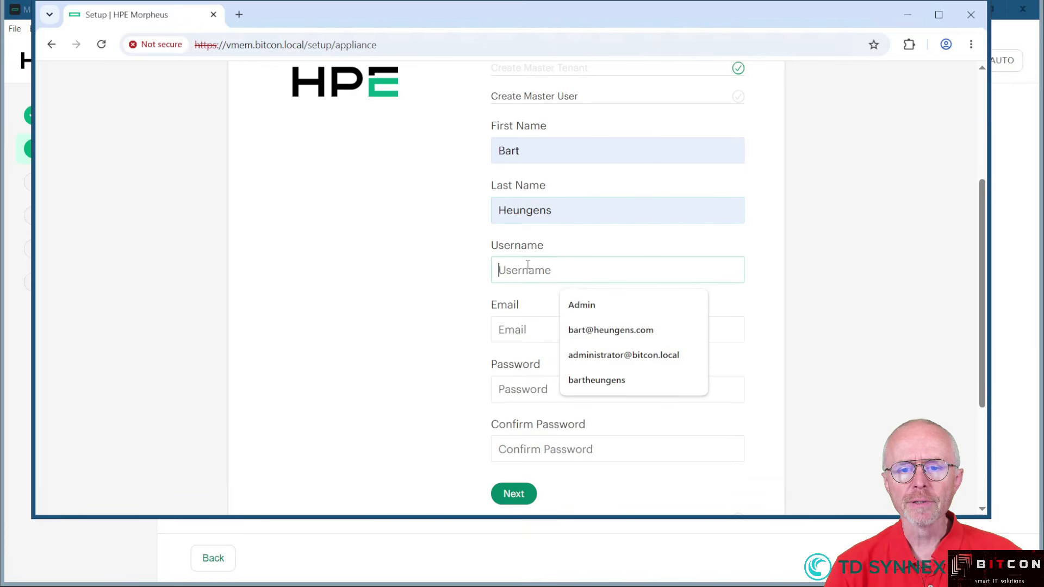
click(584, 382)
click(531, 328)
click(616, 363)
scroll(571, 354, down, 1)
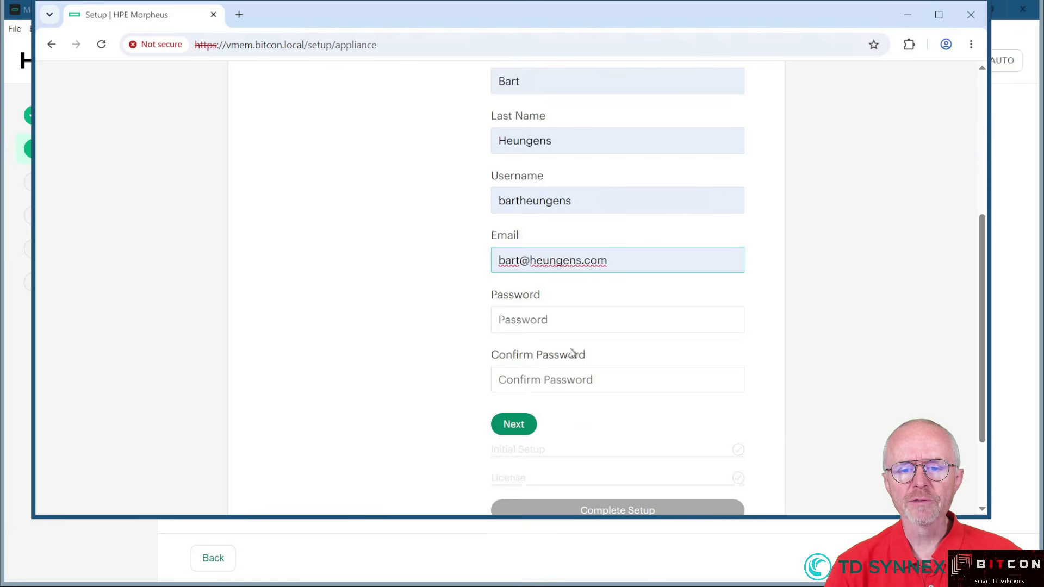
Step: Enter and confirm the master user's password, and continue to the initial setup
click(549, 310)
text(•••••••••••)
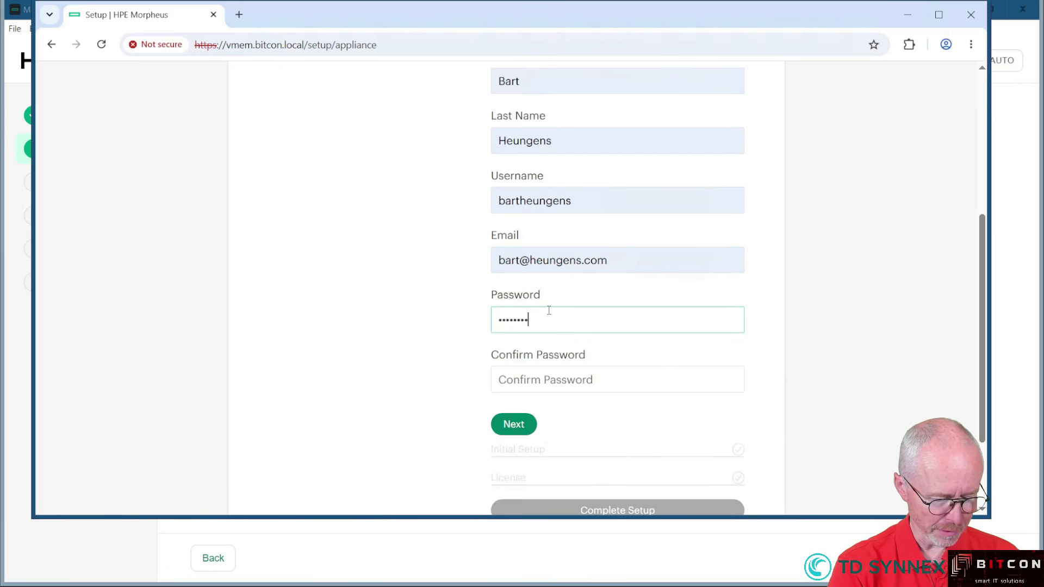
key(Tab)
text(•••••)
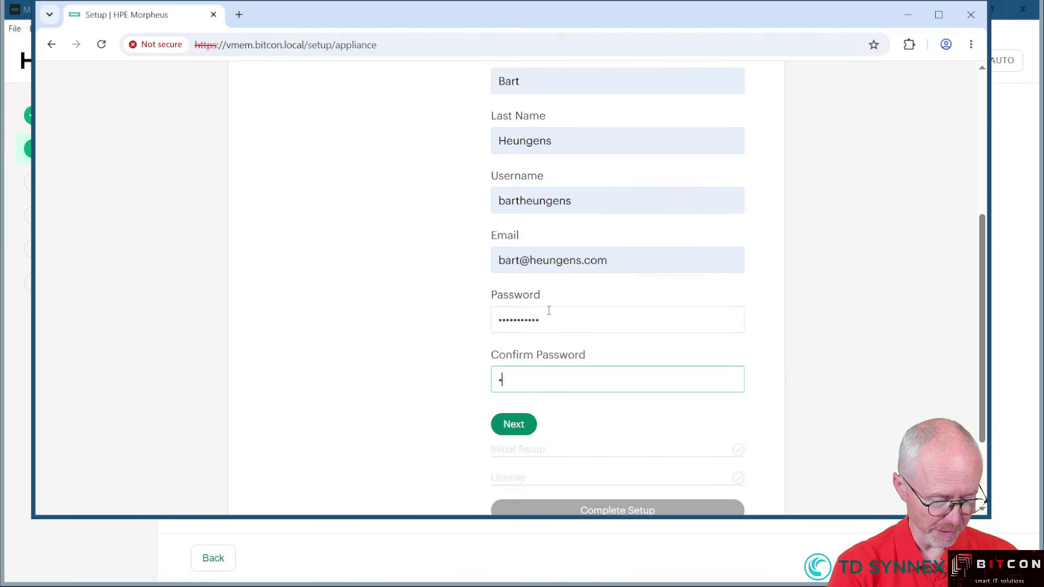
text(••••••)
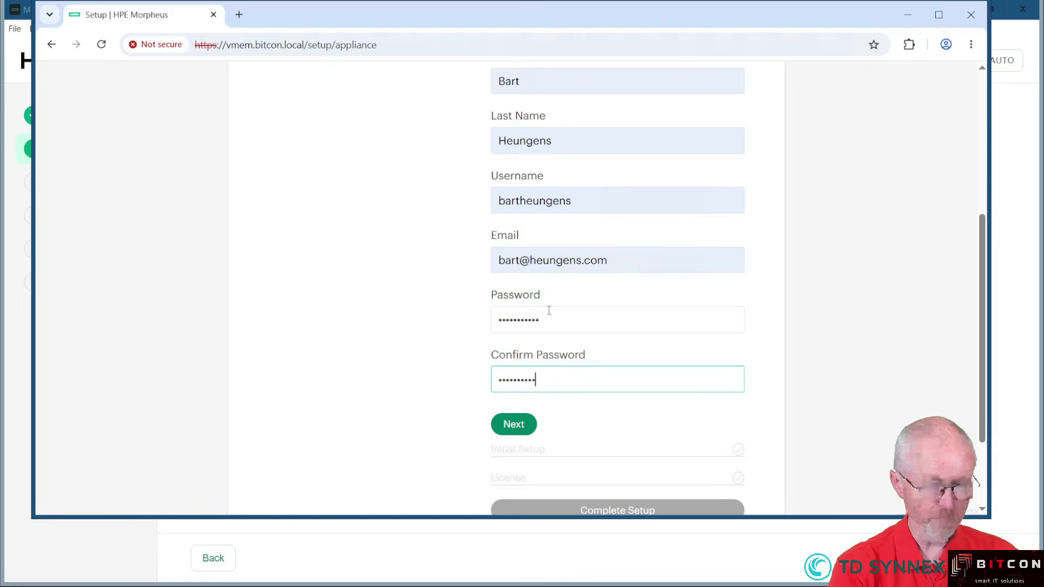
click(516, 424)
scroll(570, 140, up, 1)
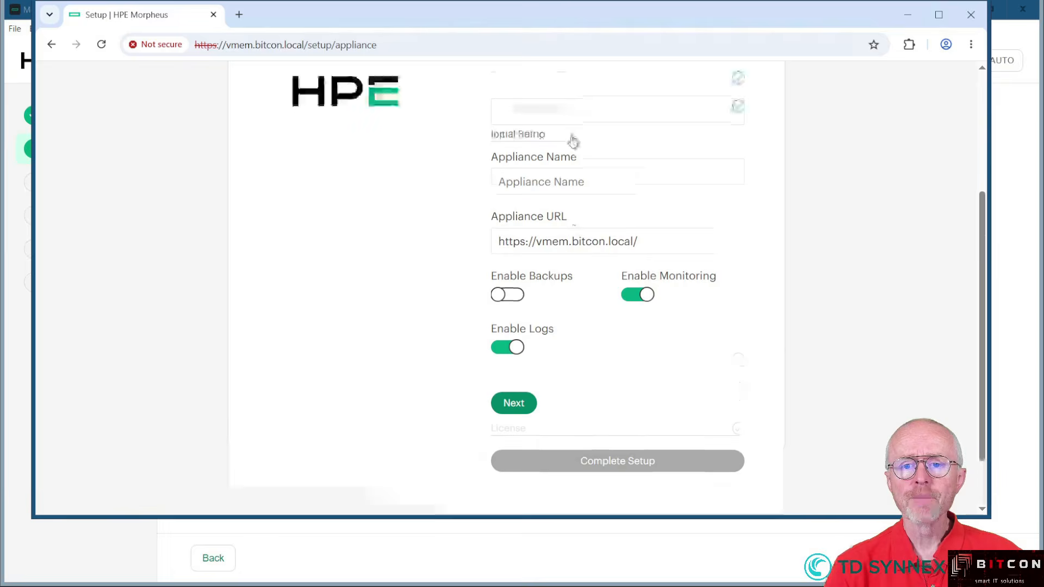
click(533, 183)
text(vmem)
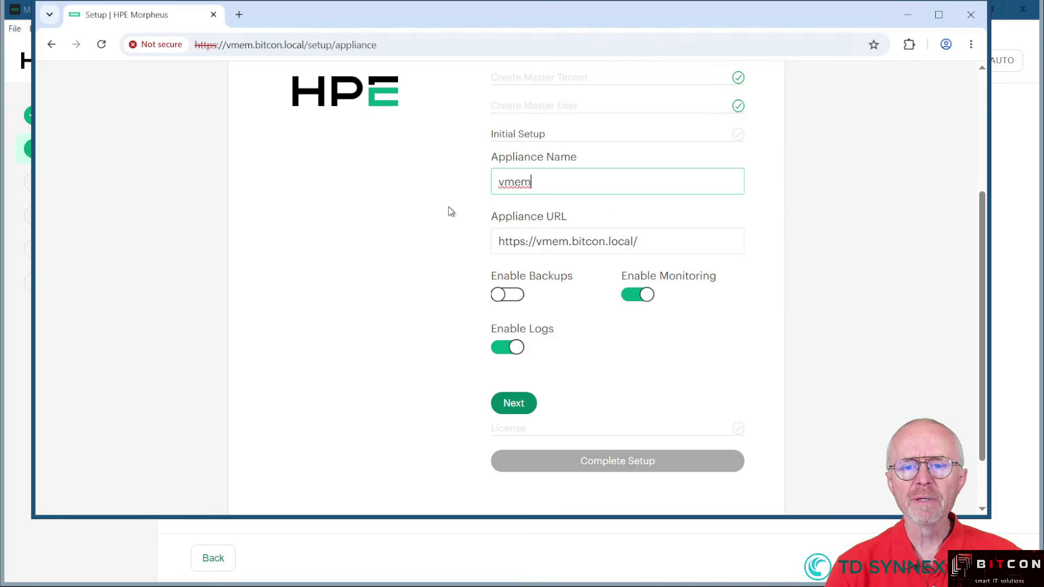
key(Tab)
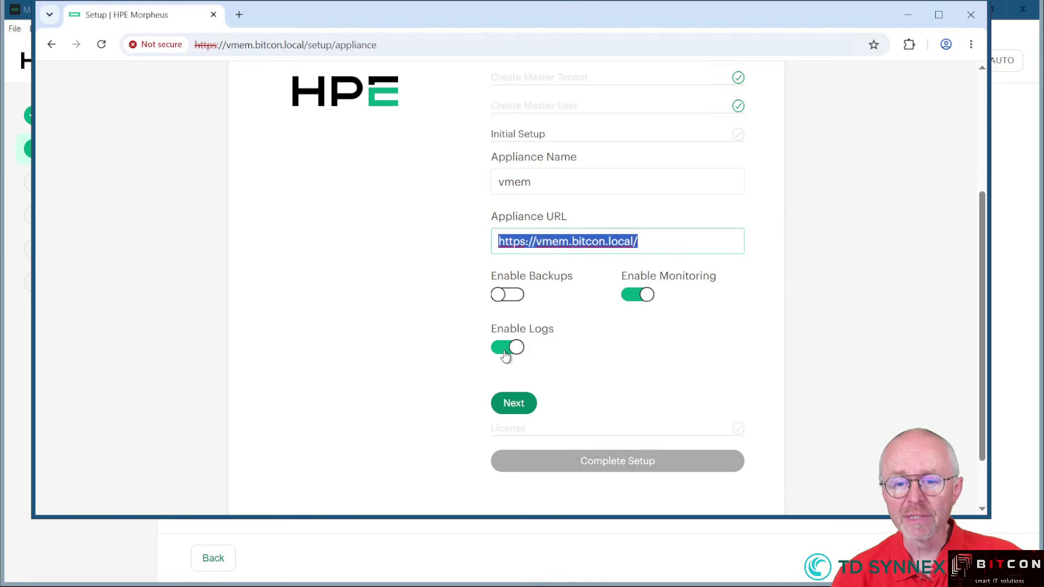
click(503, 296)
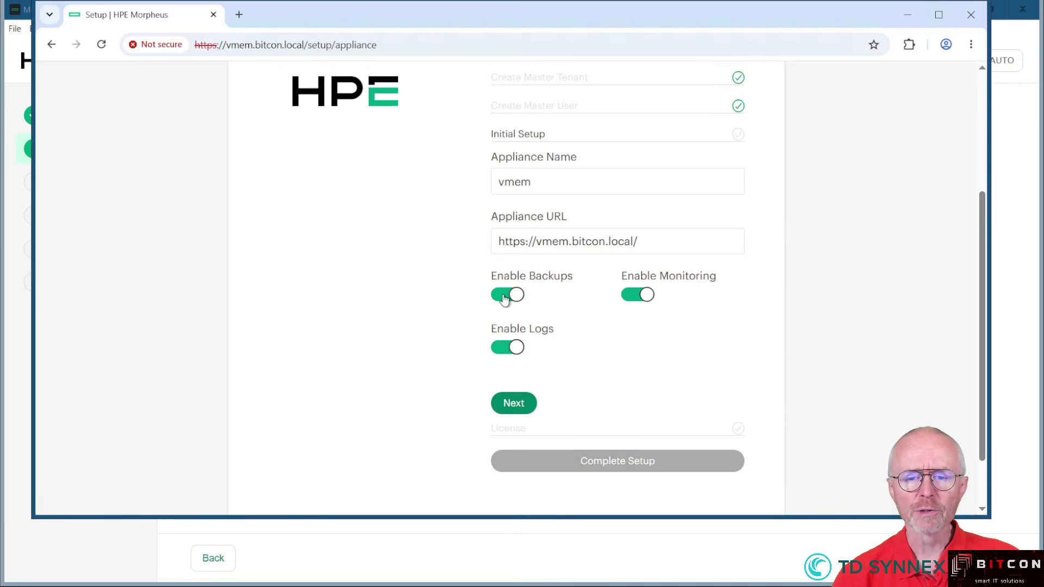
click(514, 404)
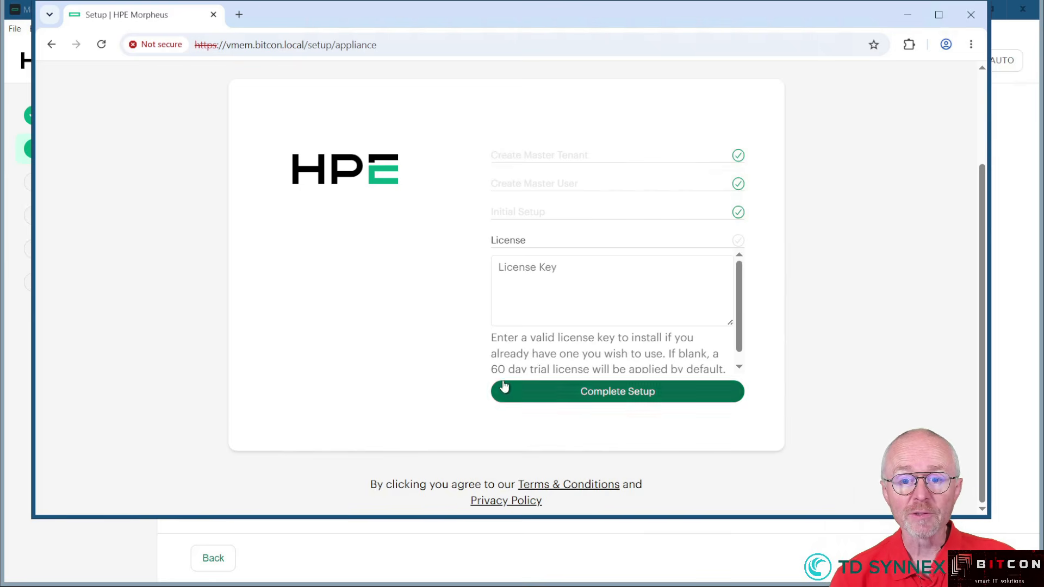
Step: Leave the license key blank to use the 60 day trial license and complete the setup
scroll(499, 363, down, 1)
drag(491, 358, 591, 358)
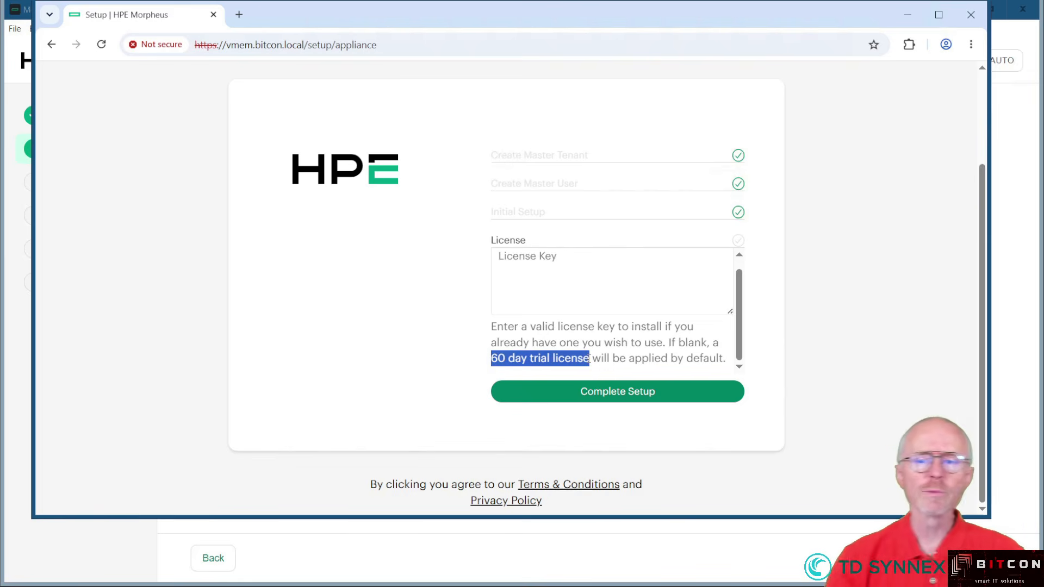
click(591, 397)
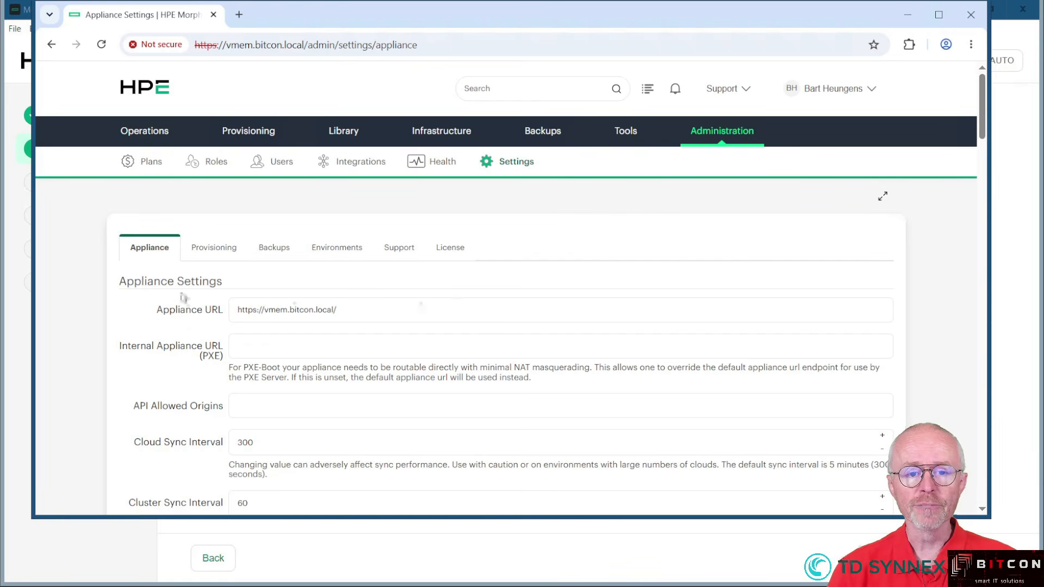
Step: Open the Operations dashboard and look over the environment, system status, alarms and instance panels
mouse_move(145, 131)
click(150, 166)
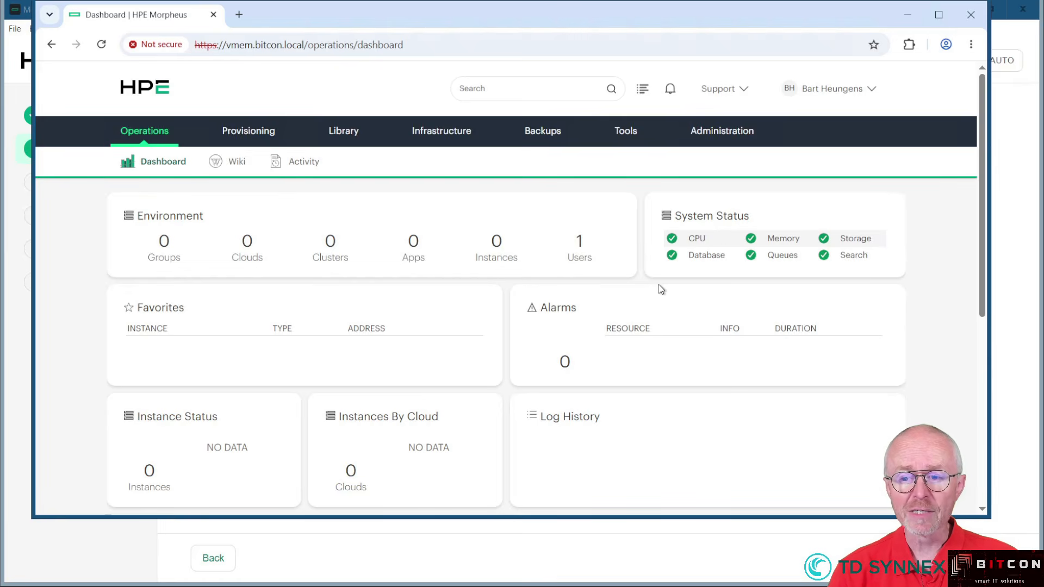
scroll(661, 288, down, 5)
scroll(660, 288, up, 5)
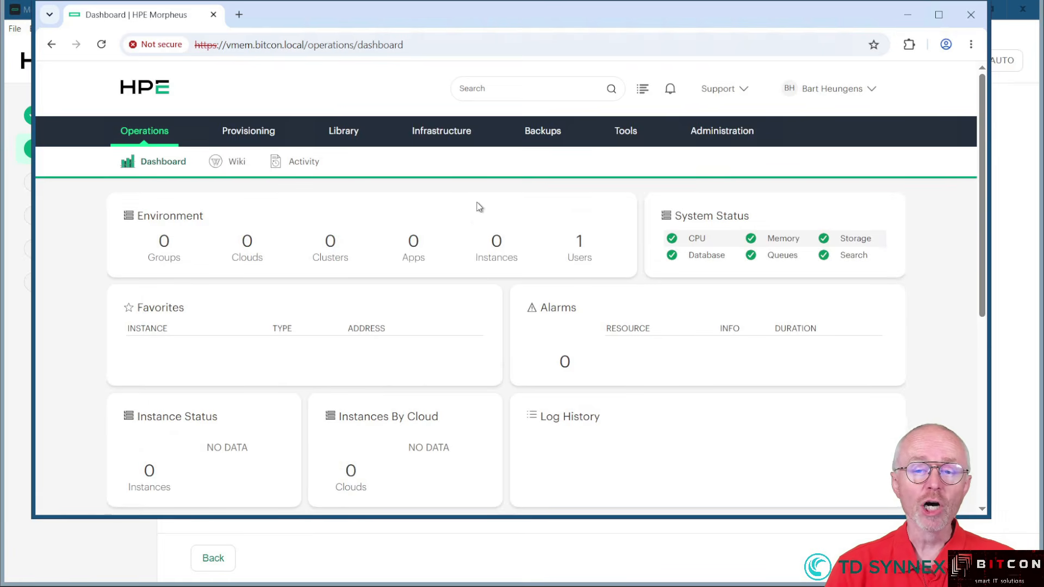
mouse_move(444, 134)
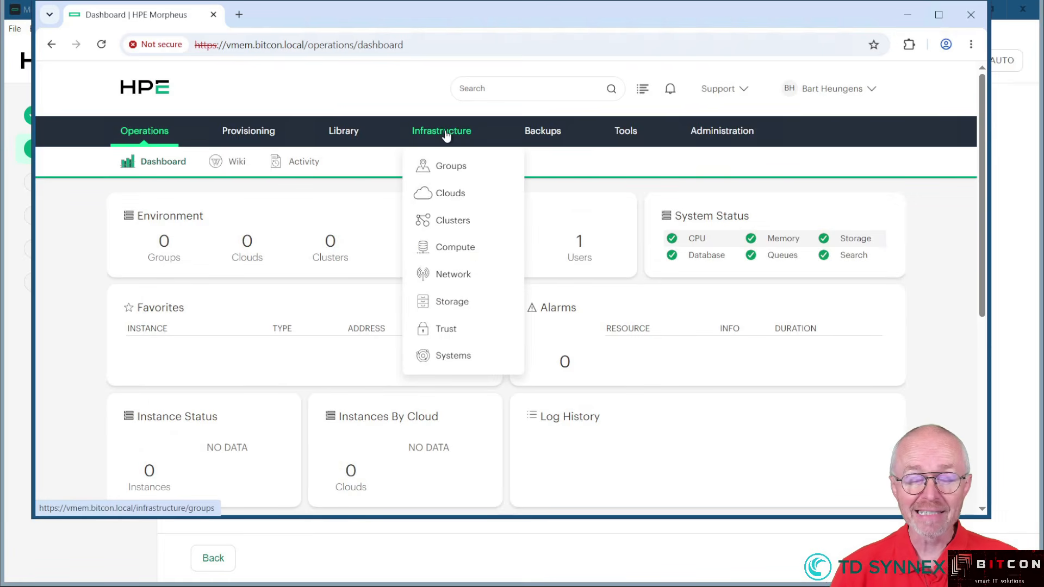